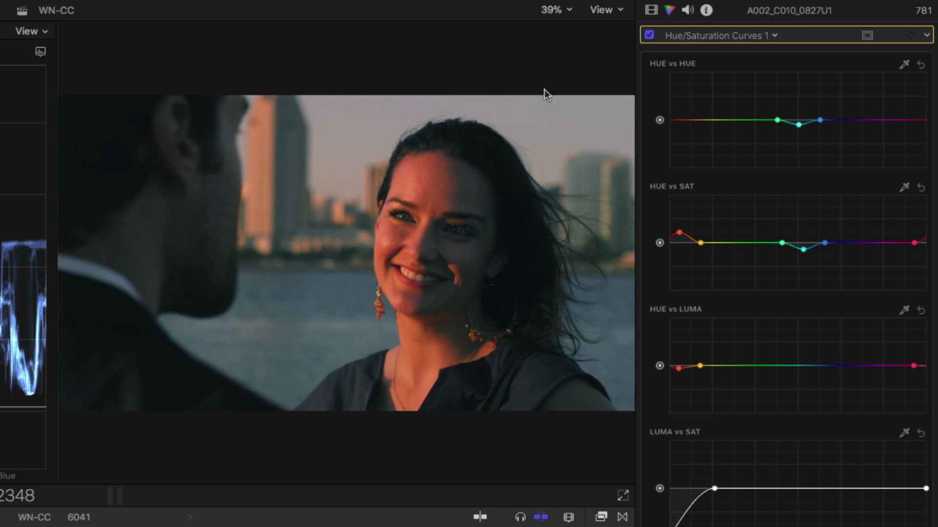
Toggle the Hue/Saturation Curves grade off and back on to compare the clip.
key(super+alt+b)
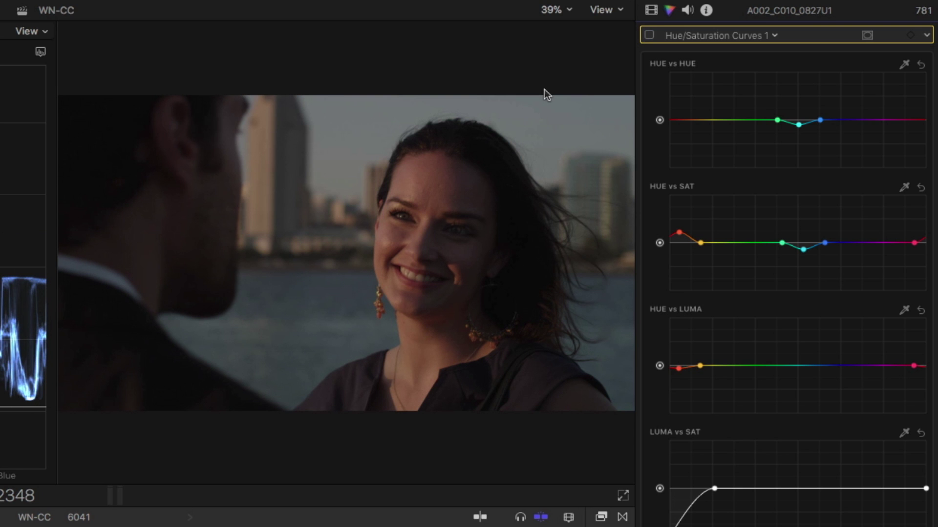
key(super+alt+b)
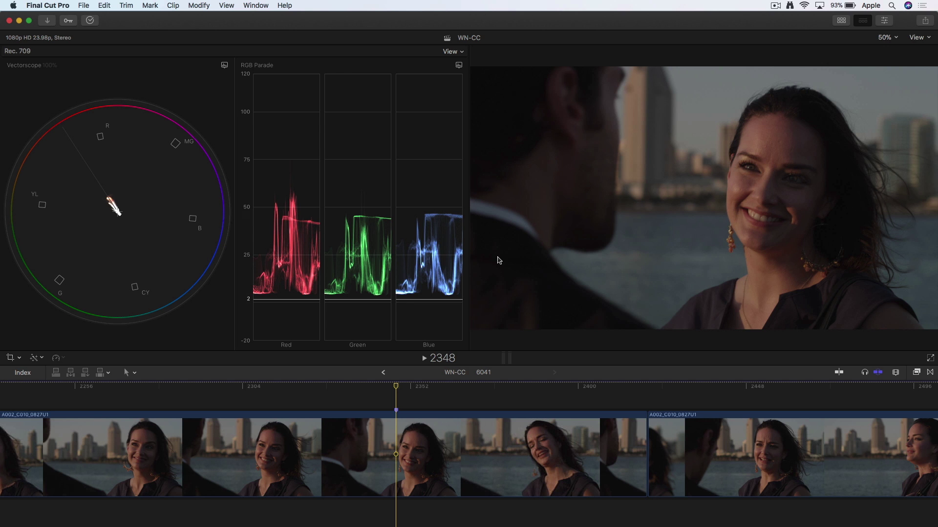
Keep Color Wheels as the Default Correction in Editing preferences, then show the clip's colour wheels.
key(super+comma)
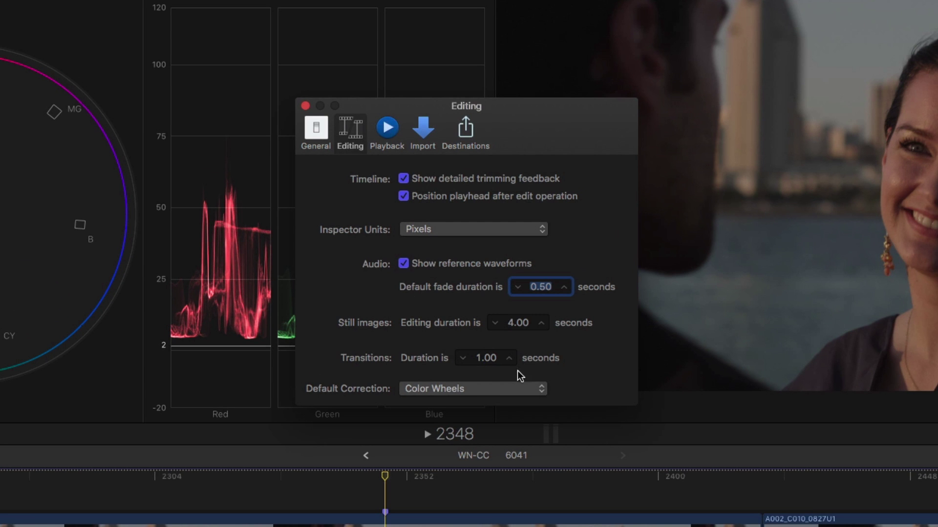
click(517, 392)
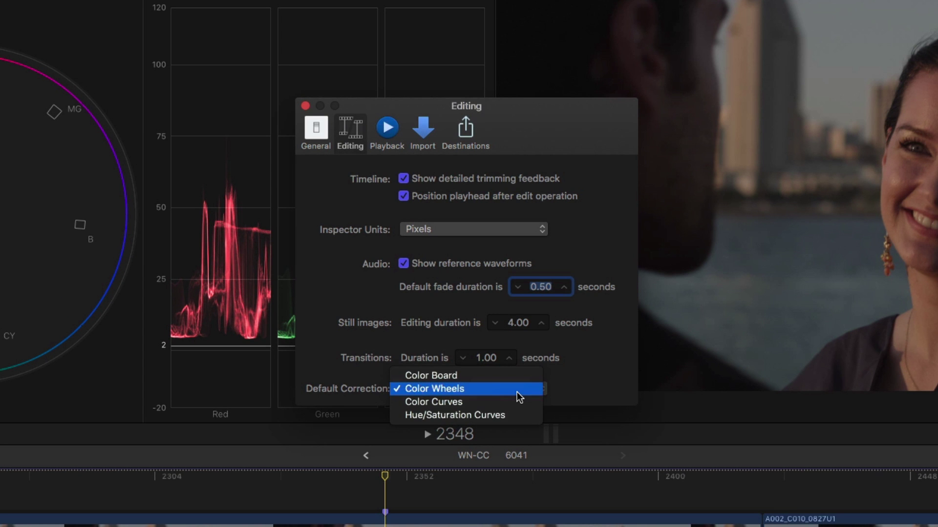
click(518, 389)
click(305, 106)
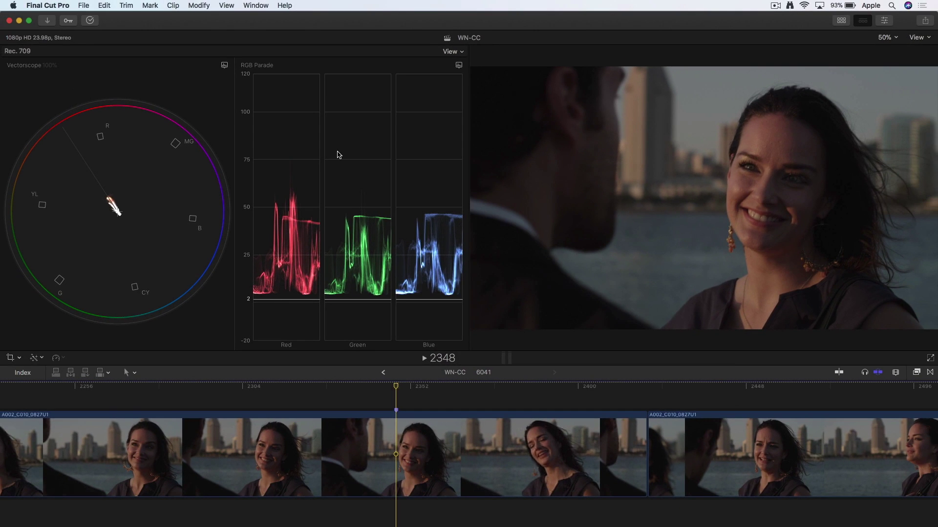
key(super+6)
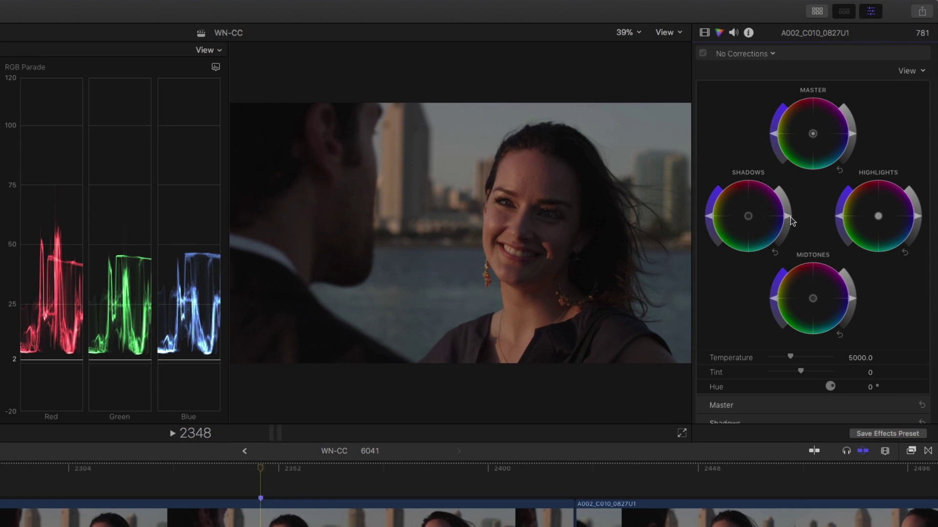
Lower the Shadows wheel brightness and raise the Highlights wheel brightness.
drag(790, 217, 788, 219)
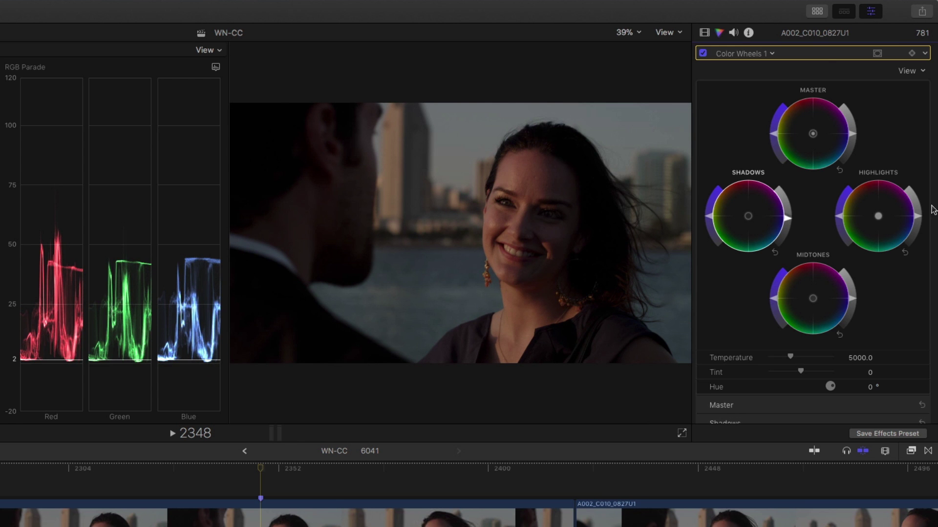
drag(920, 218, 907, 194)
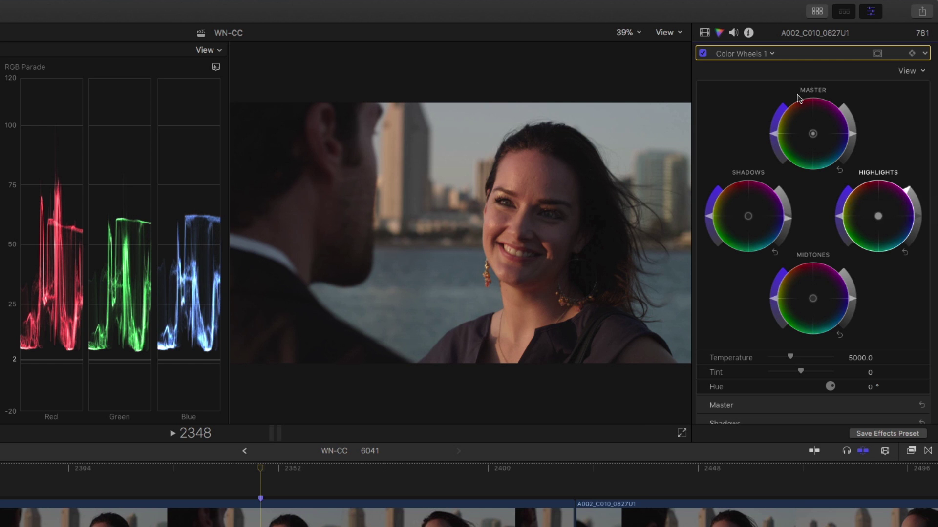
key(alt+super+k)
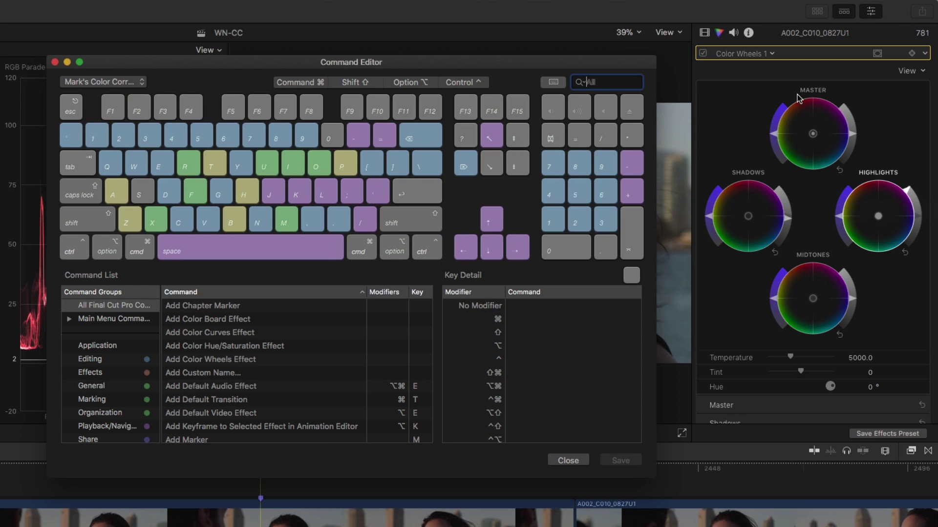
click(132, 82)
click(132, 83)
click(57, 62)
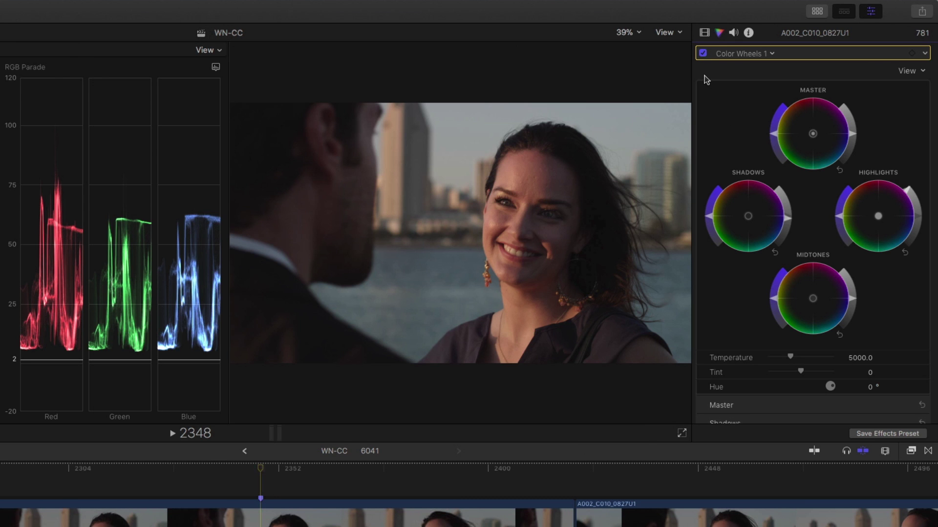
key(super+alt+b)
key(super+alt+b)
key(super+alt+b)
key(super+alt+b)
key(super+alt+b)
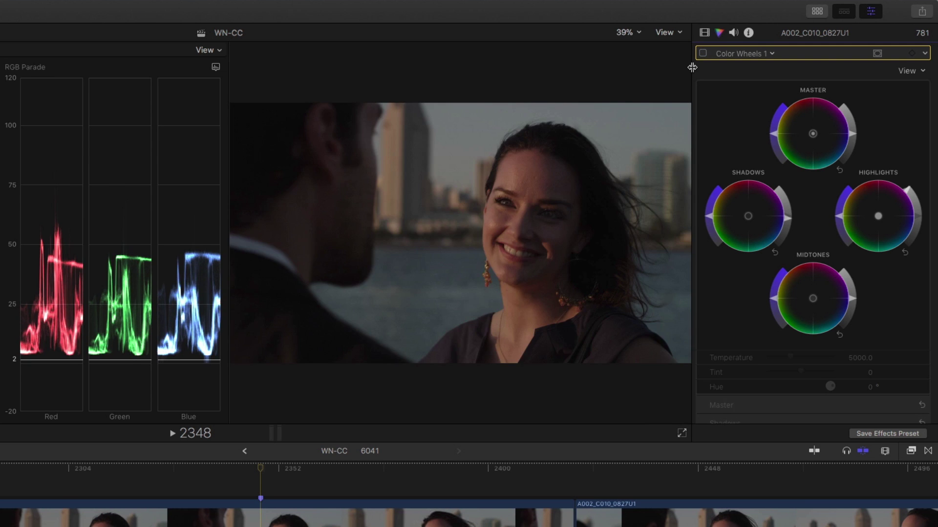
key(super+alt+b)
key(super+alt+b)
key(super+alt+b)
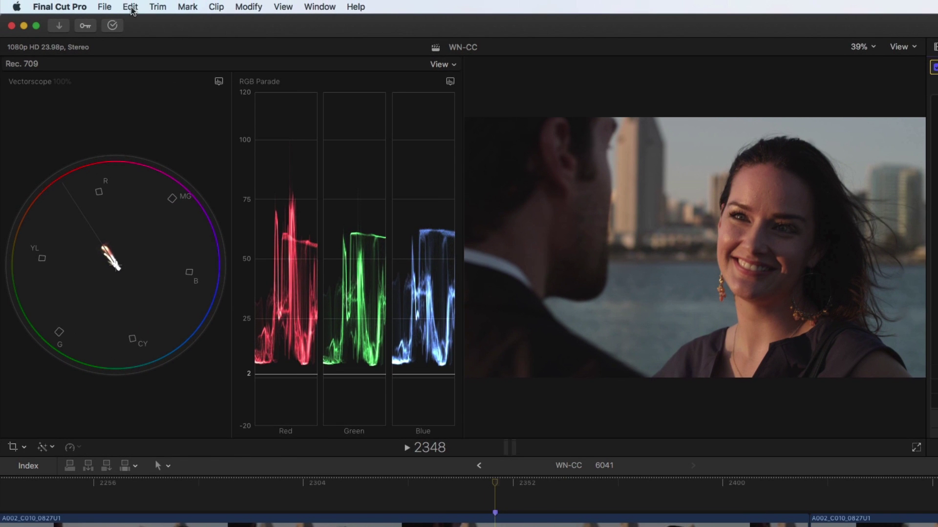
Add a Color Curves correction to the clip from the Edit menu.
click(130, 7)
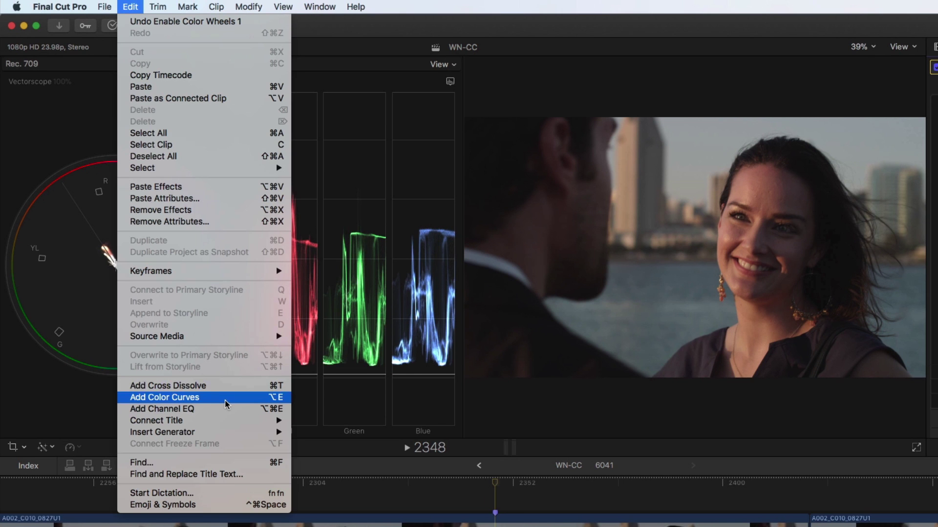
click(130, 7)
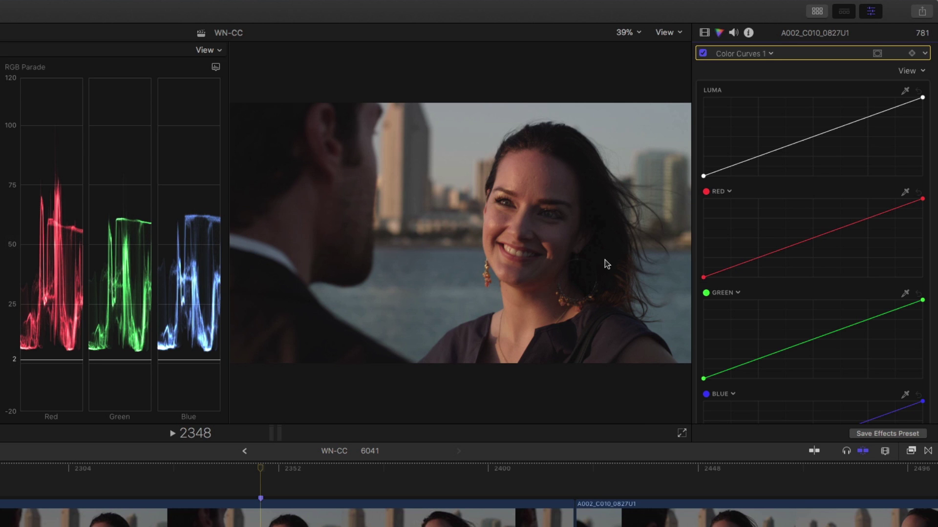
Bend the red curve with a slightly lowered shadow point and a raised highlight point.
click(745, 264)
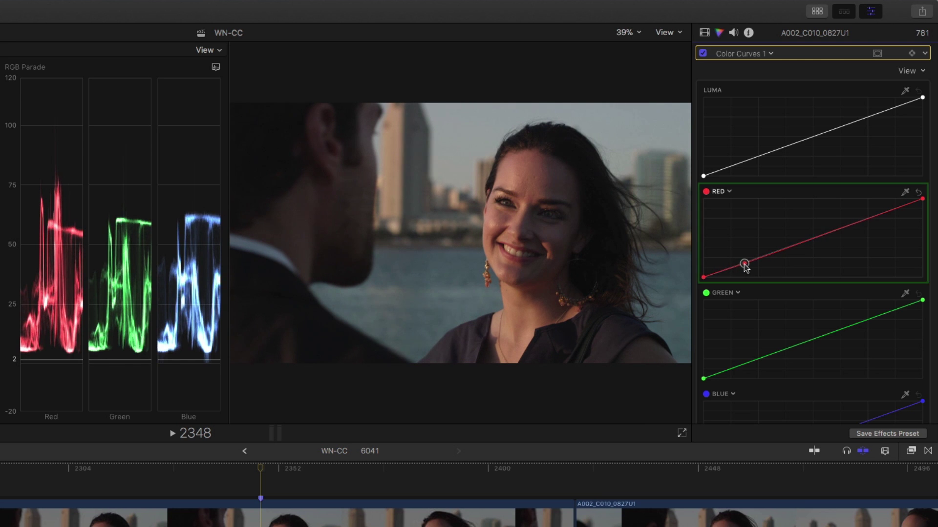
drag(745, 265, 746, 269)
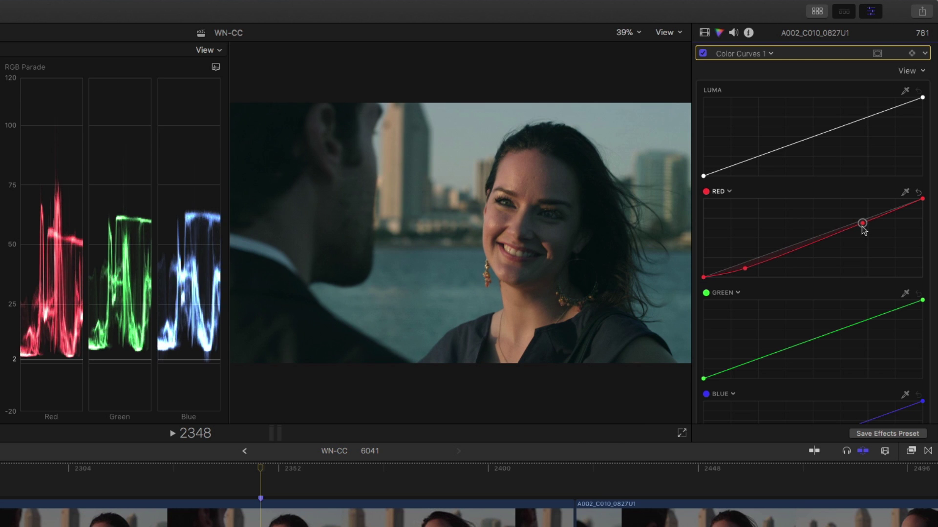
drag(861, 224, 861, 217)
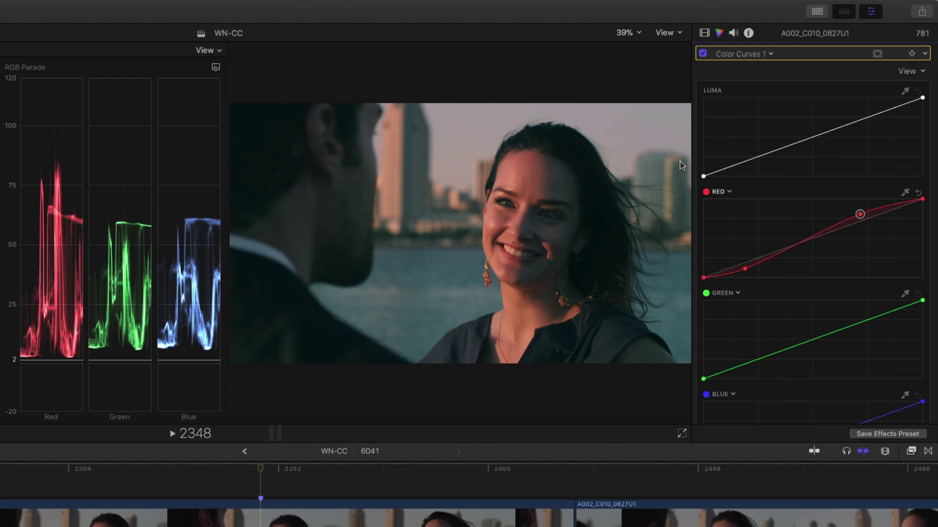
Review the clip's applied effects, then open the Color inspector's corrections pop-up.
key(ctrl+Tab)
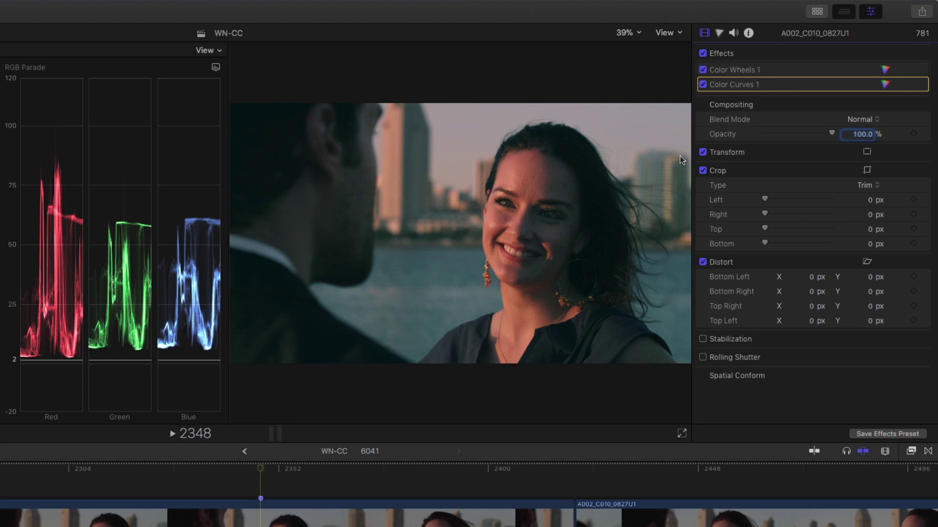
key(super+6)
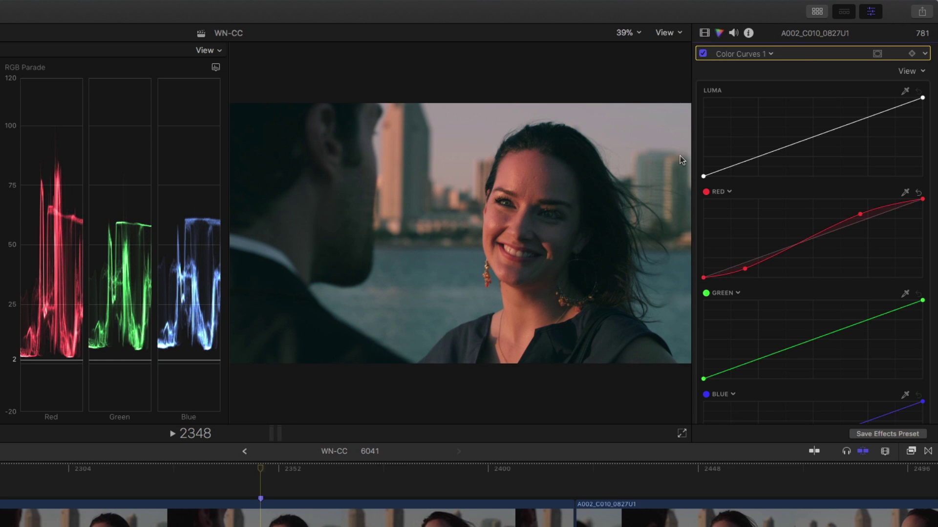
click(771, 55)
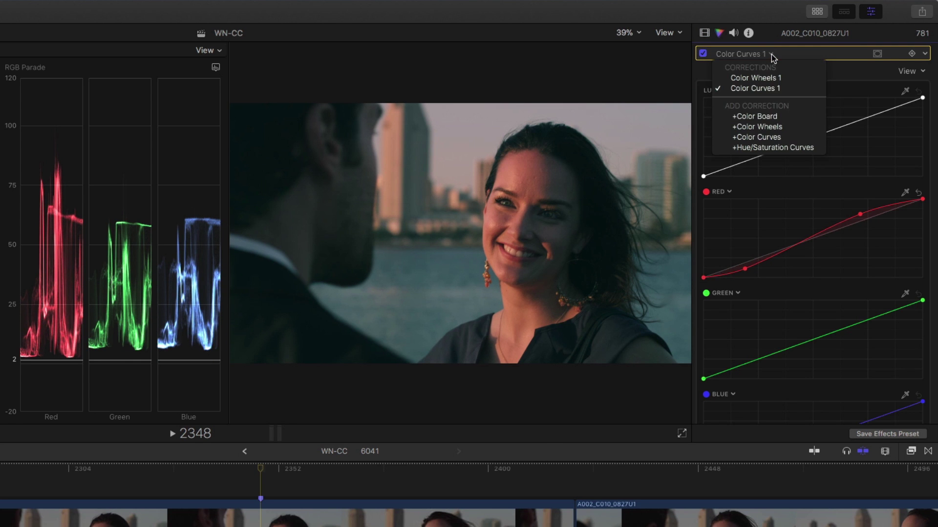
Add Hue/Saturation Curves 1, then select Color Wheels 1 in the Video inspector's effects list.
click(808, 148)
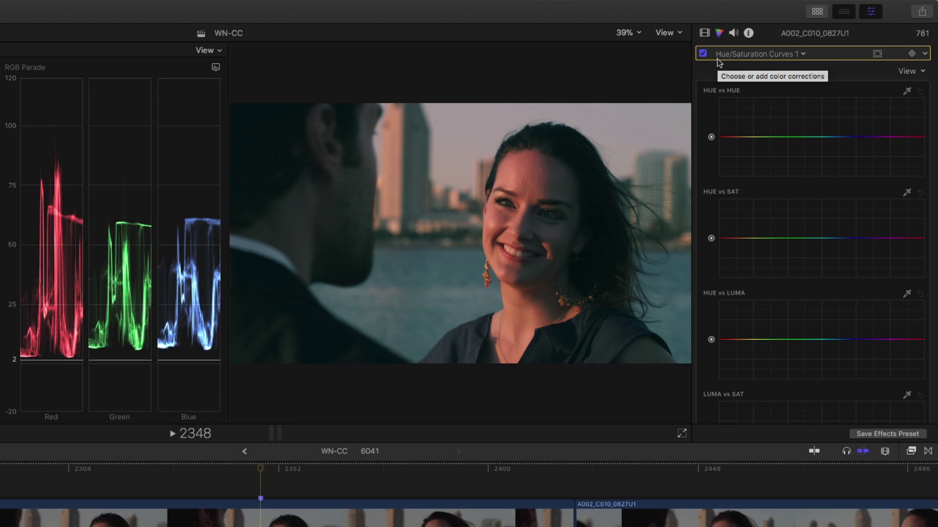
key(ctrl+shift+Tab)
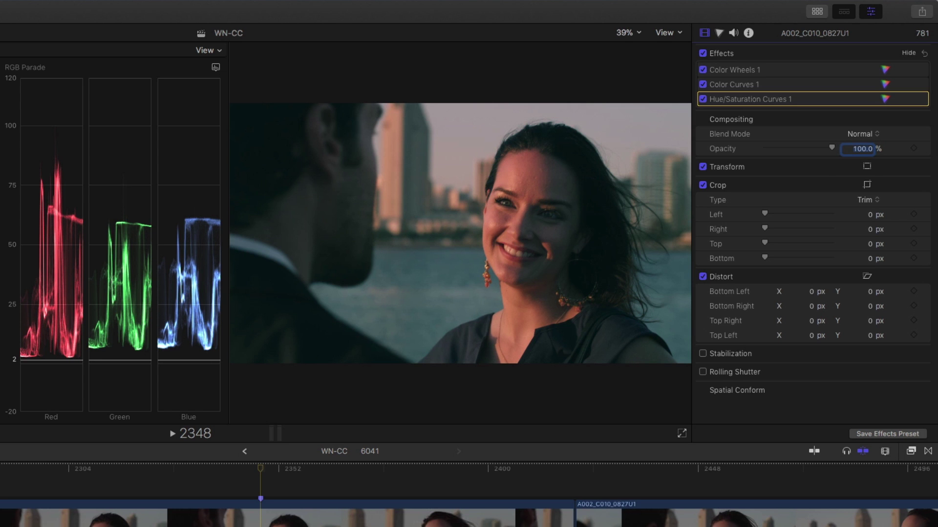
click(734, 84)
click(735, 69)
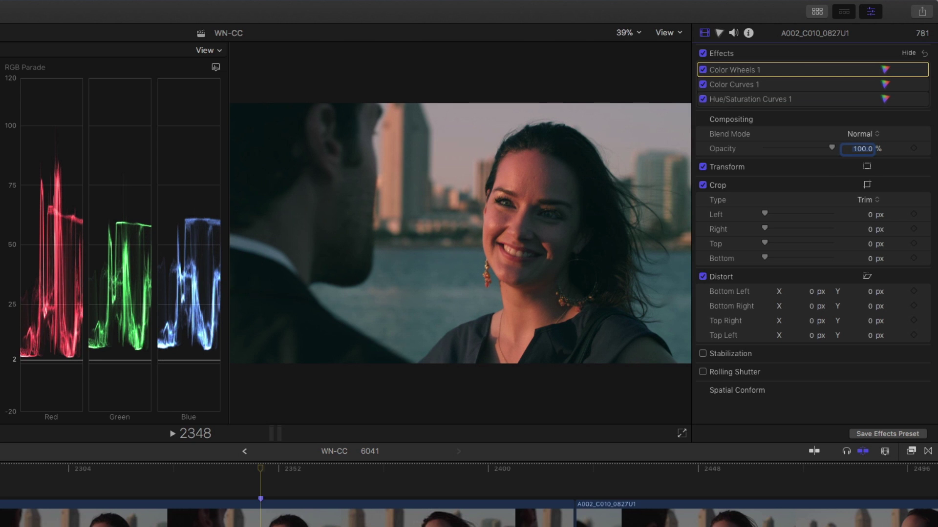
key(Down)
key(Up)
Set Color Wheels 1's Tint to -3.0.
key(super+6)
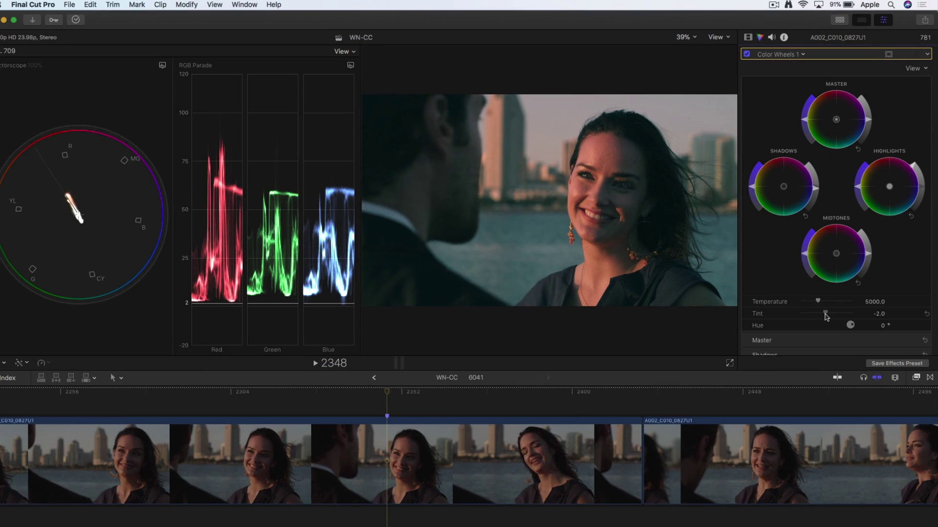
drag(801, 376, 801, 376)
drag(829, 311, 828, 312)
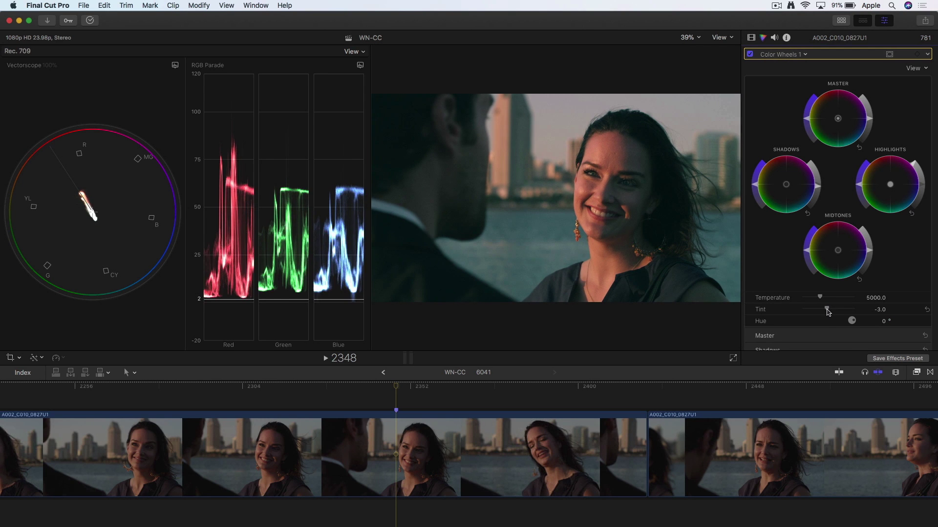
Switch the Color inspector to the Hue/Saturation Curves 1 correction.
scroll(829, 313, down, 1)
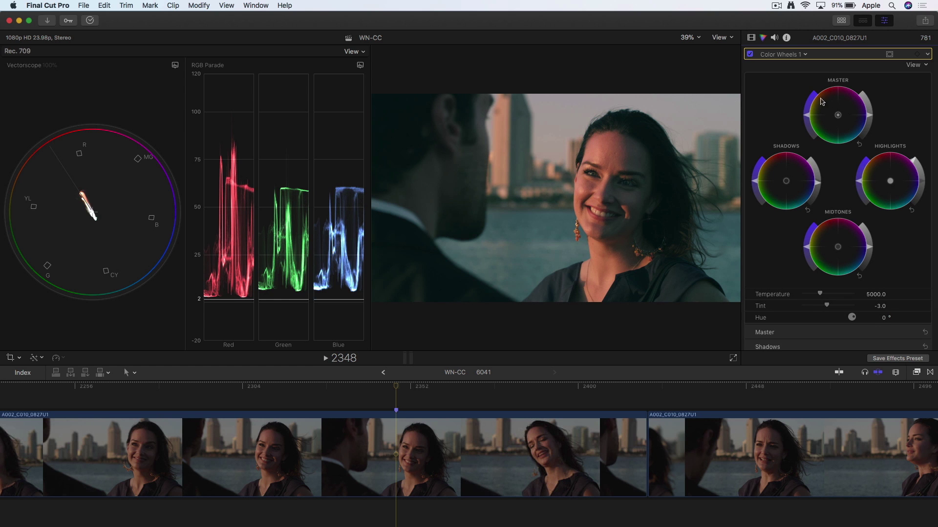
click(782, 54)
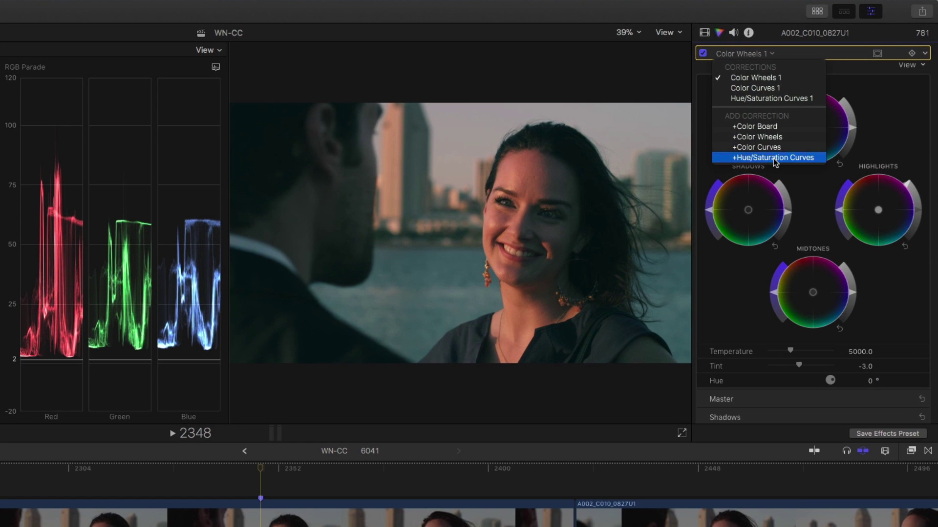
click(779, 98)
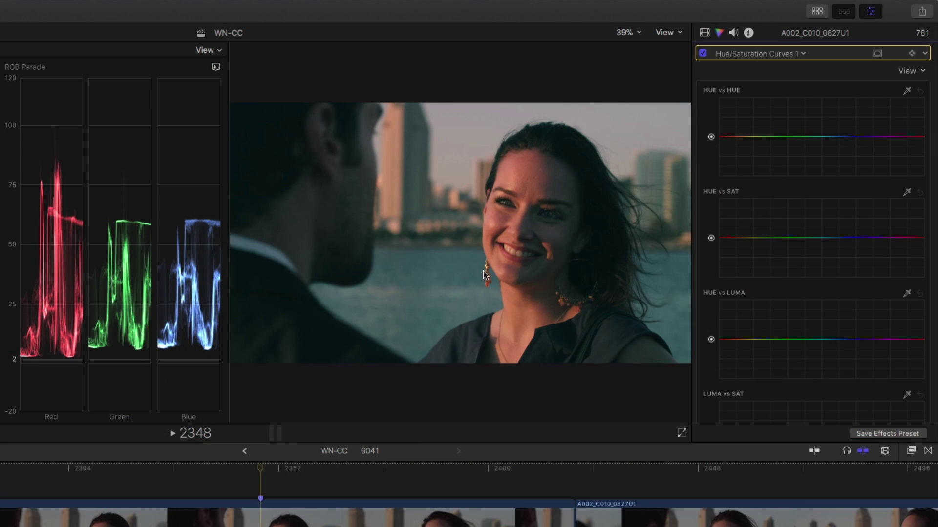
Sample the teal water onto Hue vs Hue and shift its hue slightly.
click(907, 91)
click(438, 287)
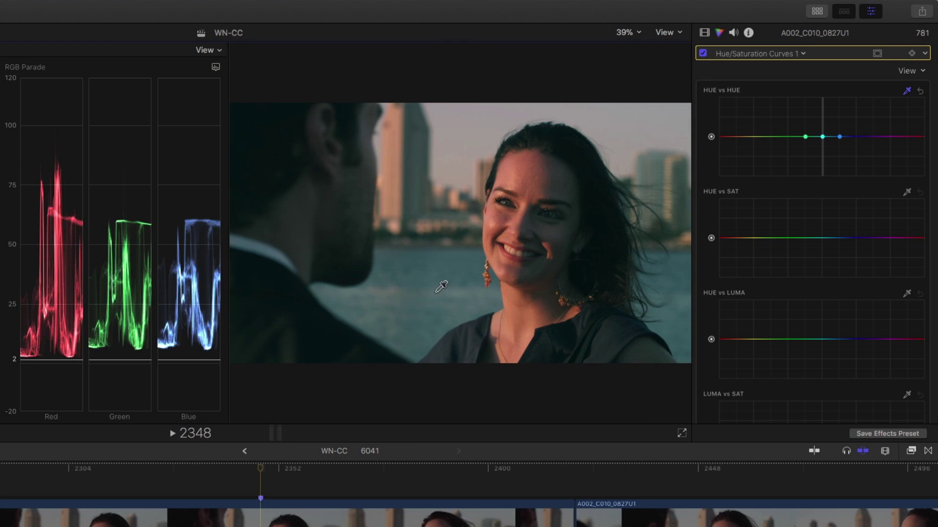
click(823, 138)
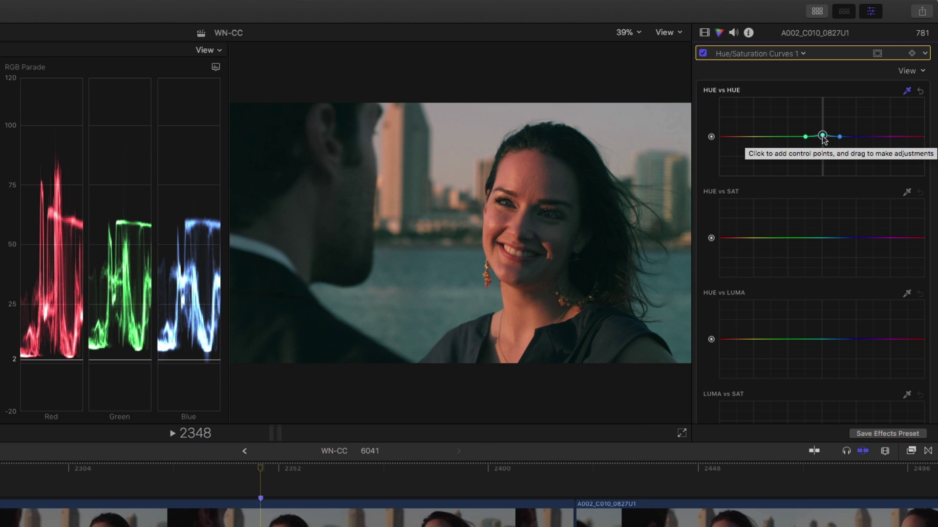
drag(823, 139, 824, 140)
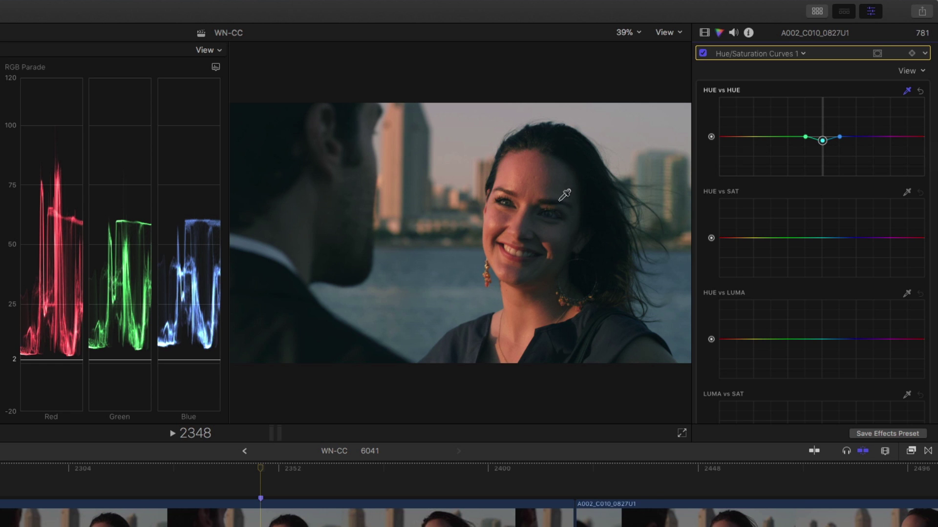
Sample the woman's skin onto Hue vs Sat and boost the red saturation.
click(907, 192)
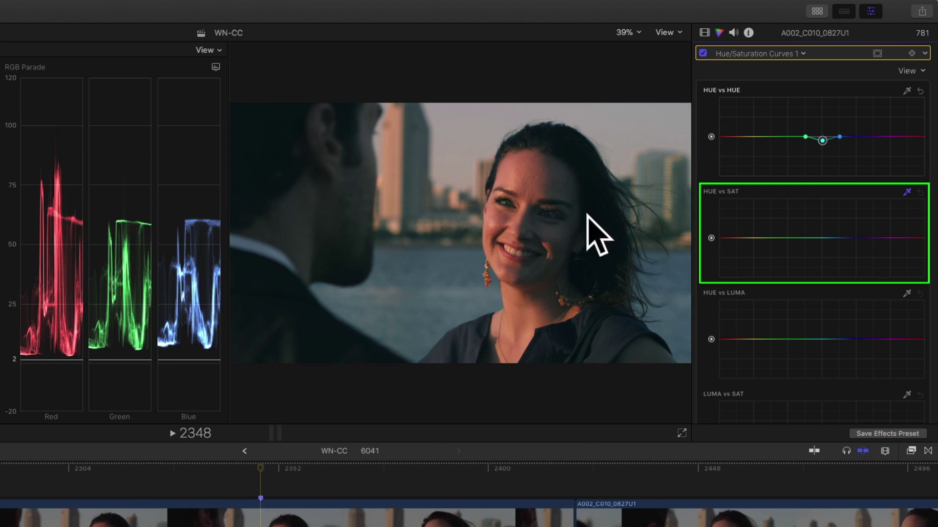
click(539, 166)
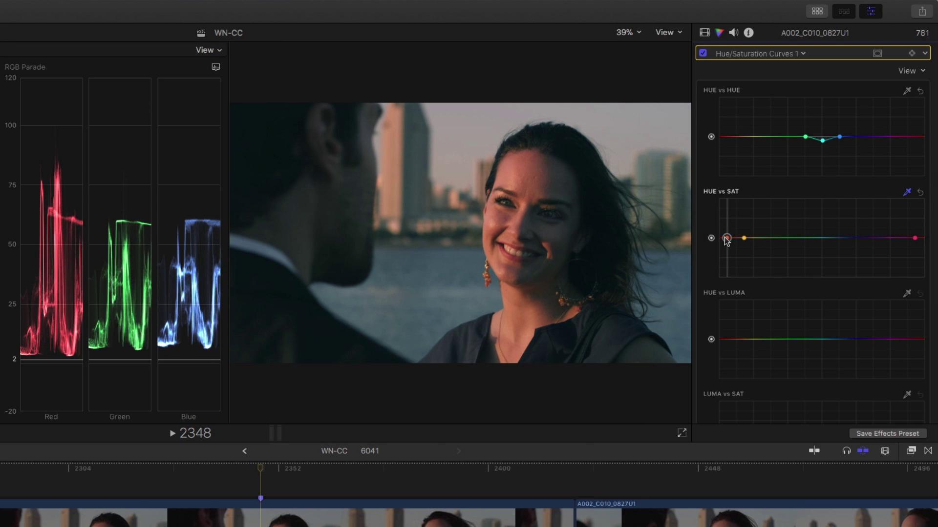
drag(727, 238, 727, 229)
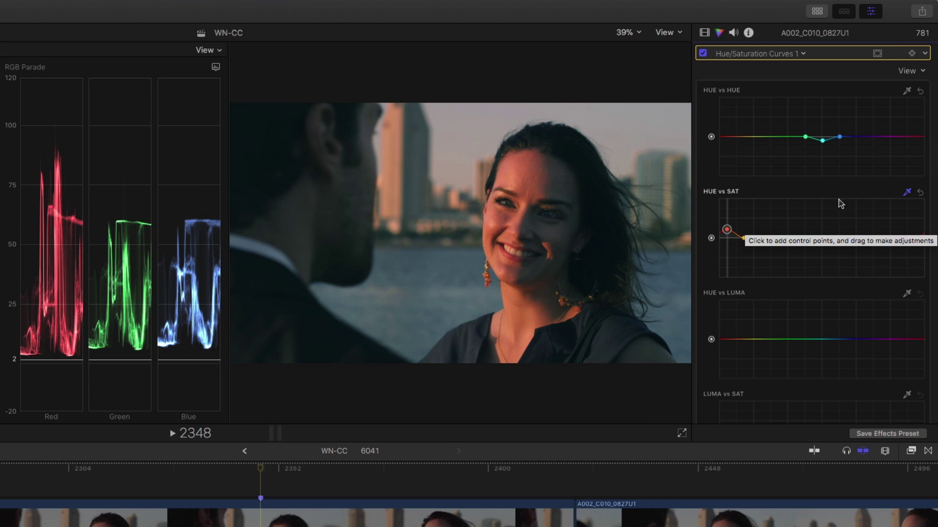
Sample the teal water onto Hue vs Sat and lower its saturation point.
click(419, 283)
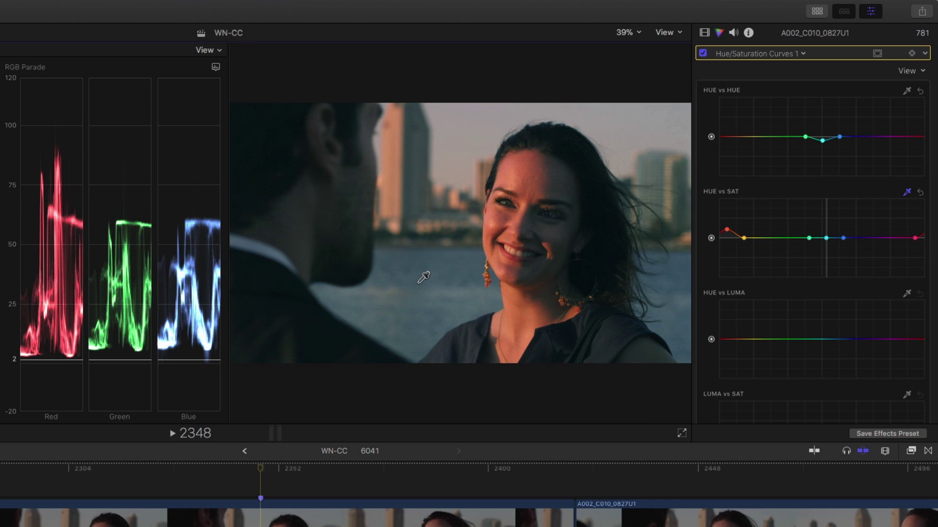
click(825, 238)
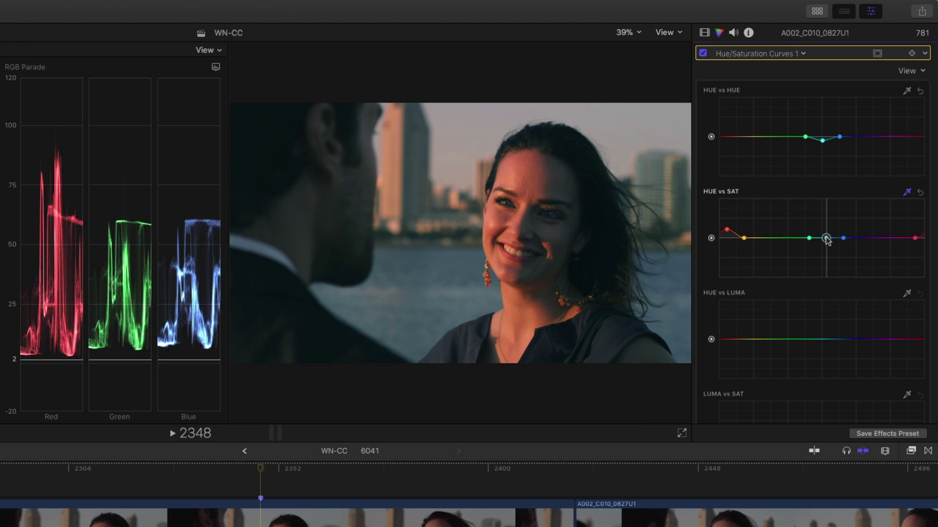
drag(826, 237, 826, 242)
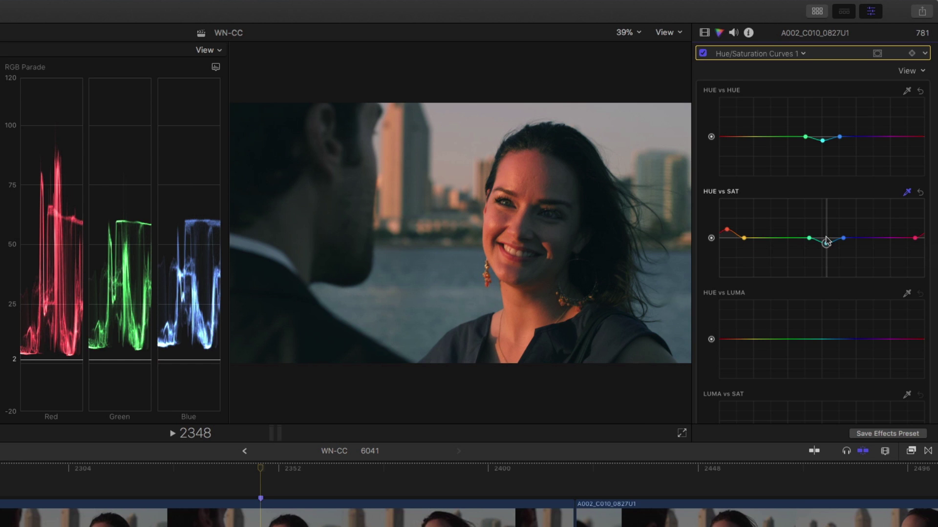
click(826, 242)
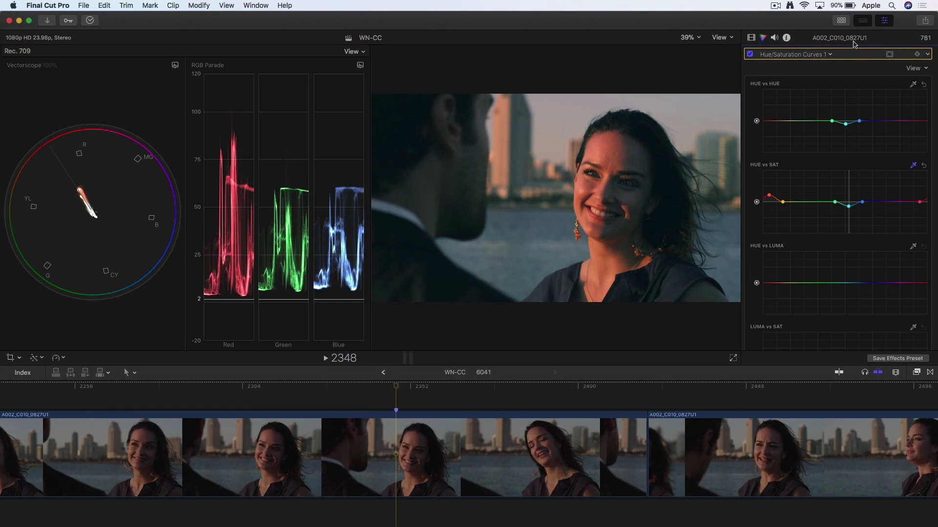
Expand the inspector and sample the woman's skin onto the Hue vs Luma curve.
double_click(854, 43)
scroll(853, 205, down, 3)
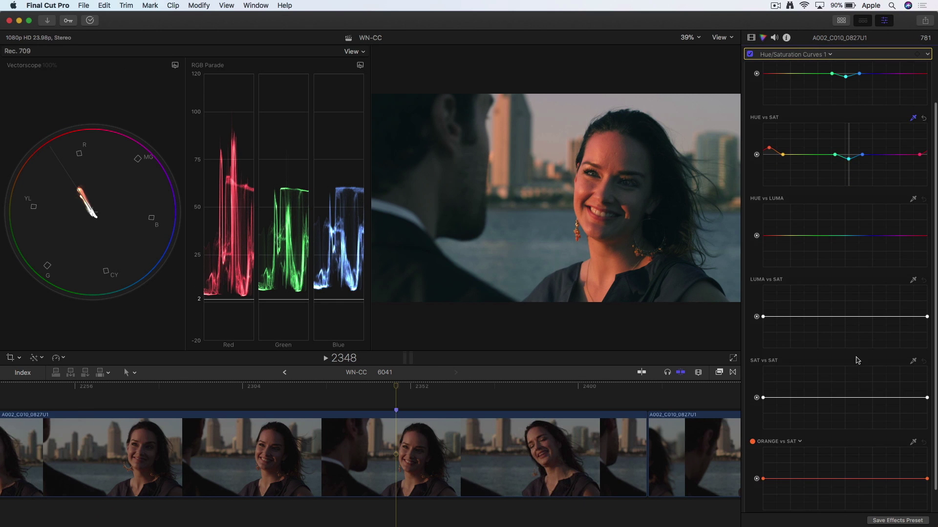
scroll(857, 361, up, 3)
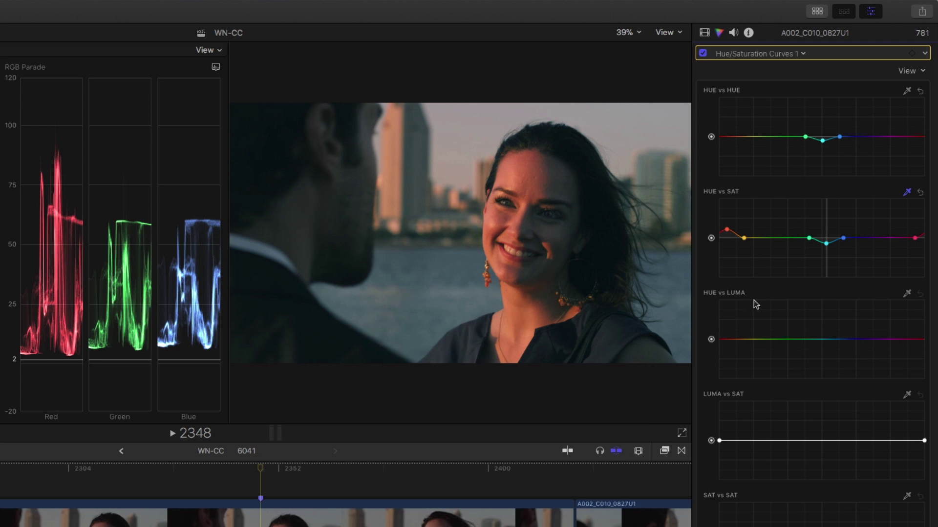
click(907, 294)
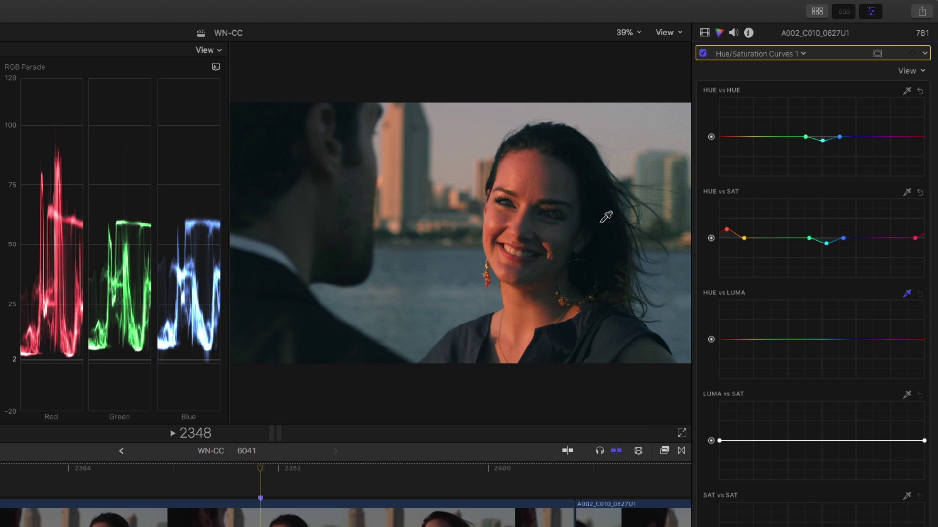
click(534, 178)
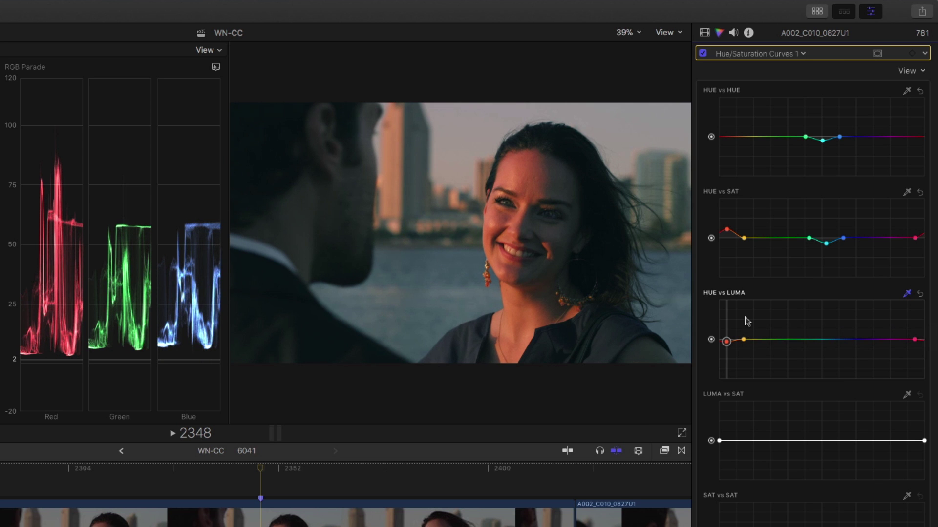
key(alt+super+b)
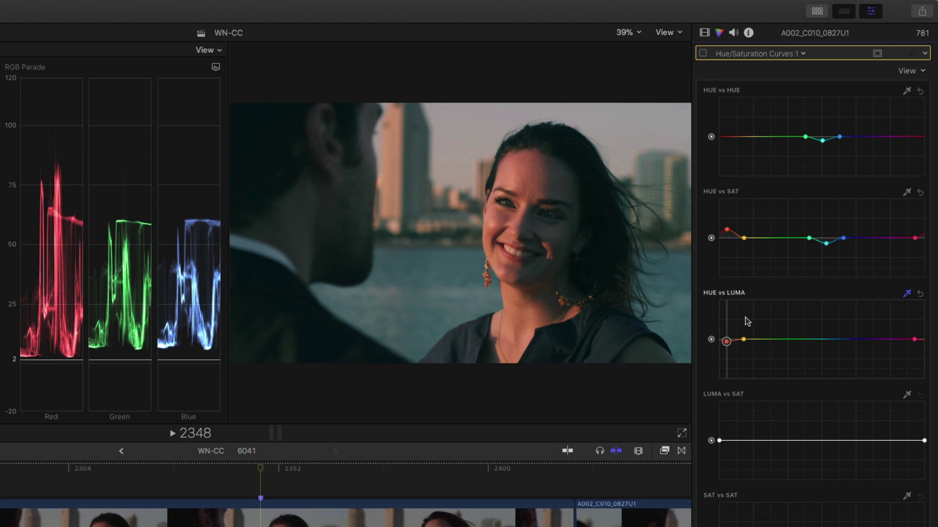
key(alt+super+b)
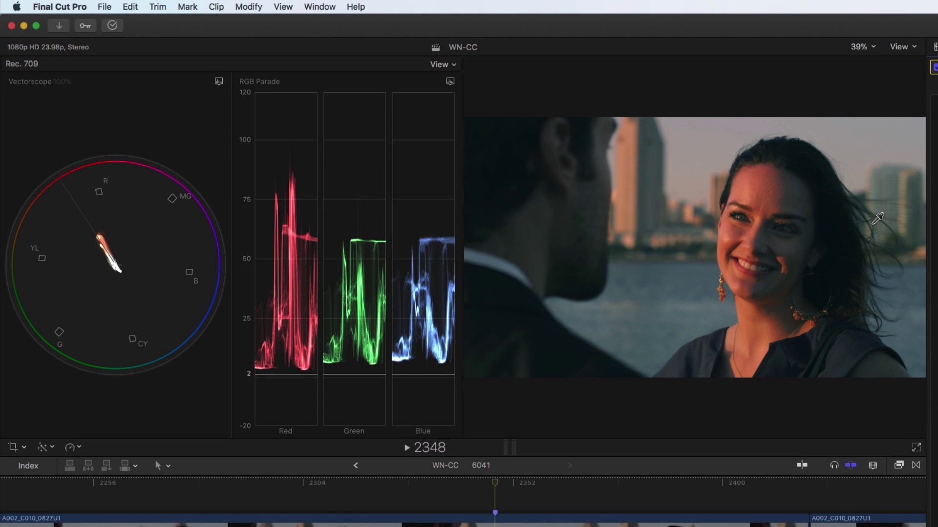
key(alt+super+b)
key(alt+super+b)
key(alt+super+b)
key(alt+super+b)
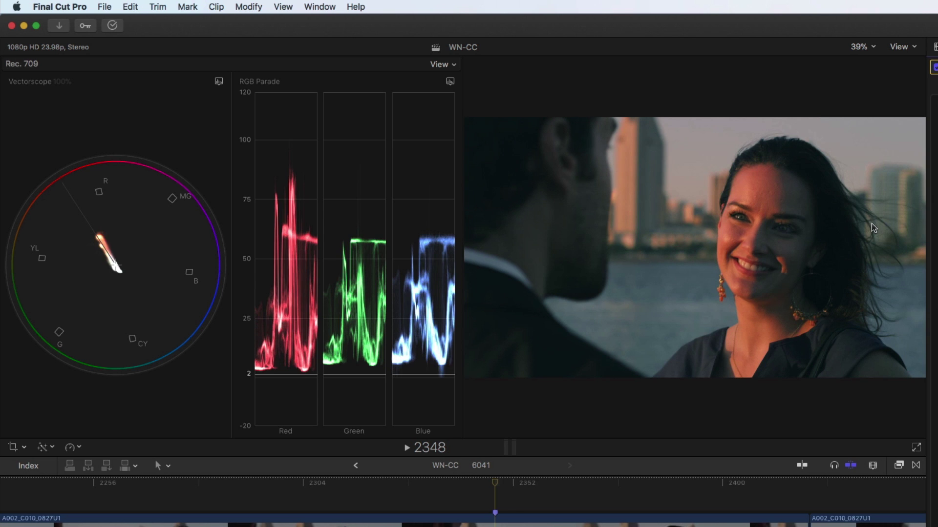
key(alt+super+b)
key(alt+super+b)
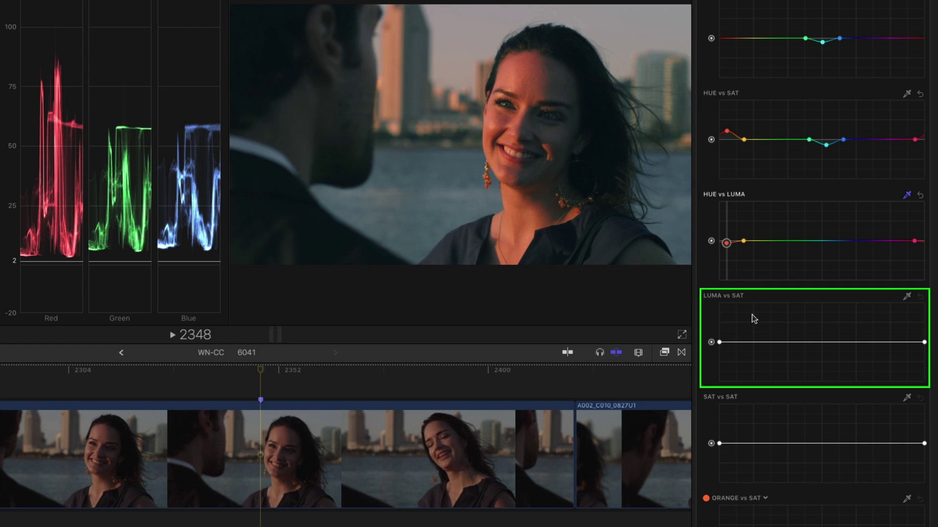
Add a Luma vs Sat point, drop the darkest endpoint to zero, and slide the point left.
scroll(753, 312, down, 1)
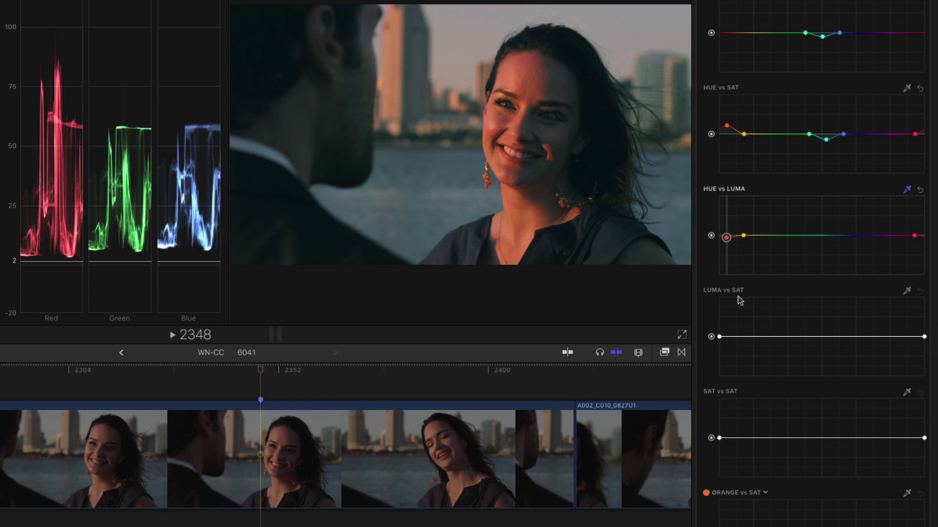
click(760, 337)
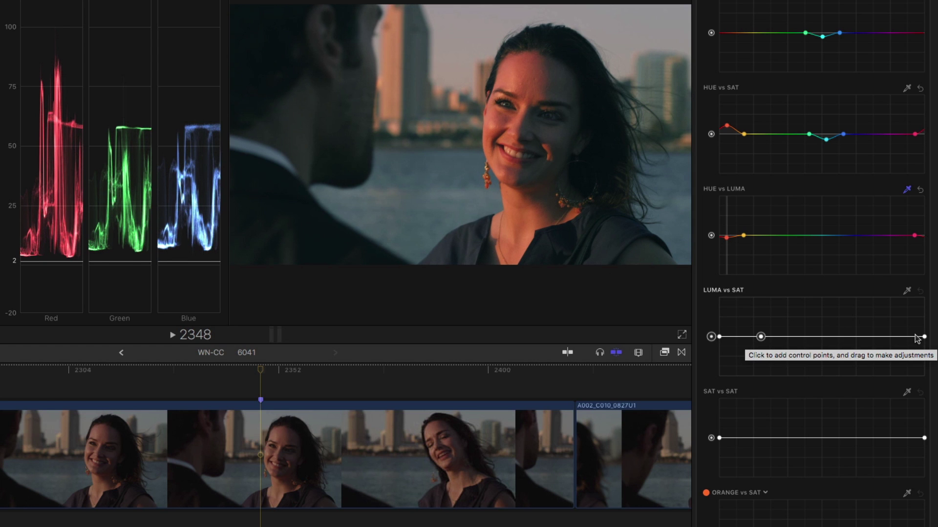
click(720, 336)
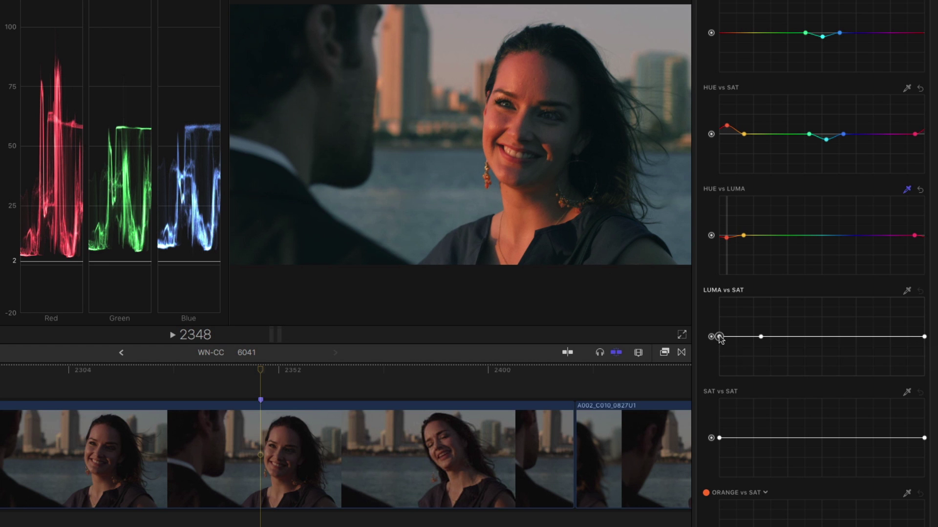
drag(719, 336, 717, 384)
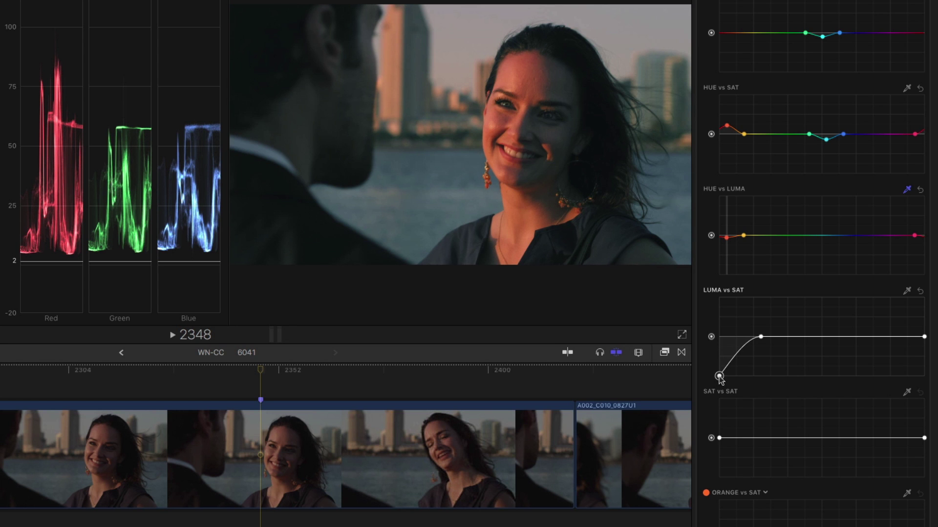
click(761, 337)
mouse_move(762, 339)
mouse_down()
mouse_move(877, 336)
mouse_move(755, 337)
mouse_up()
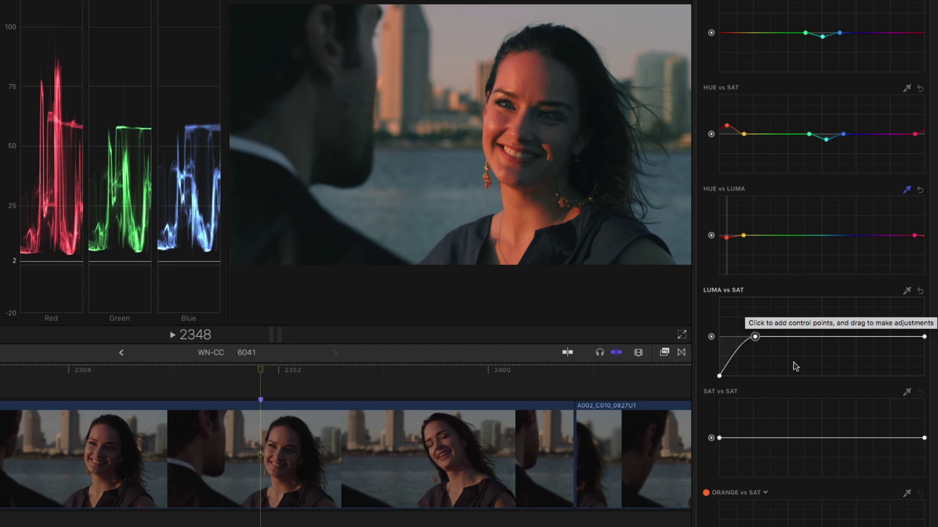
scroll(781, 360, down, 1)
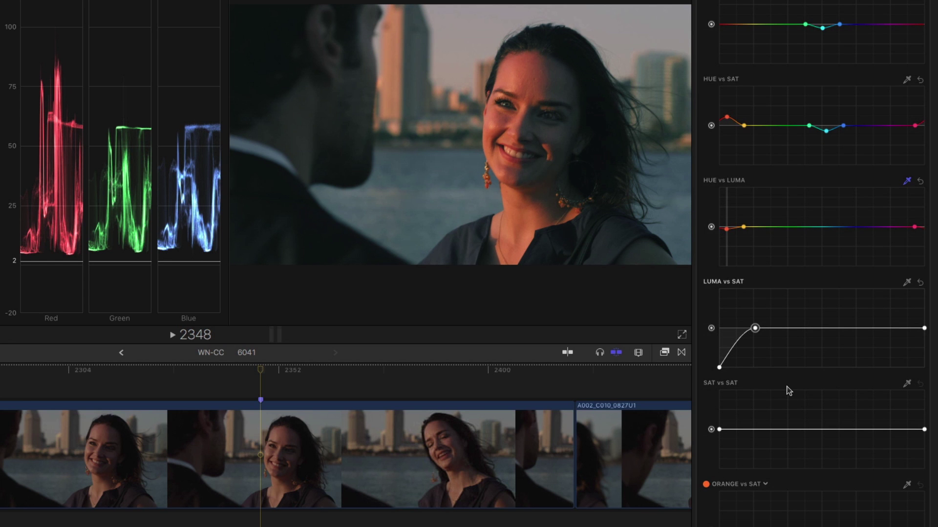
scroll(787, 391, down, 5)
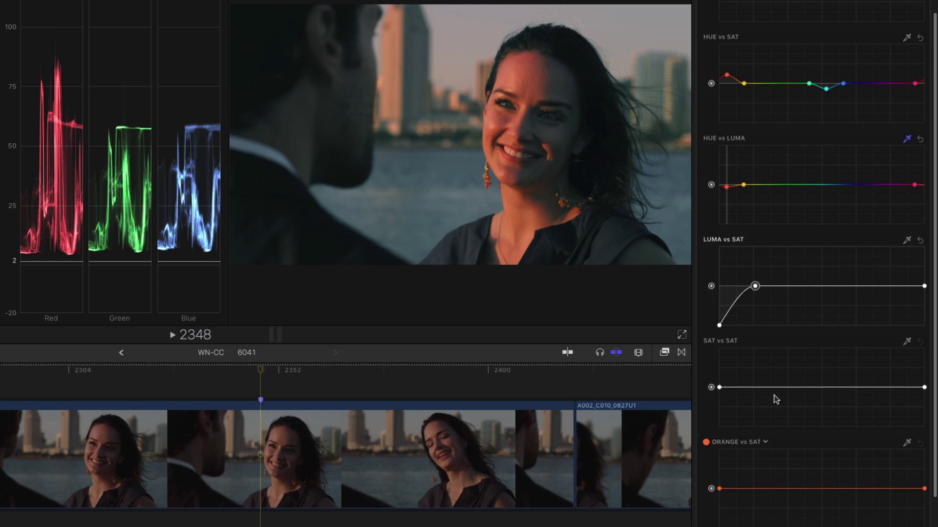
Sample the woman's face with the eyedropper to target her skin hue.
scroll(774, 395, down, 1)
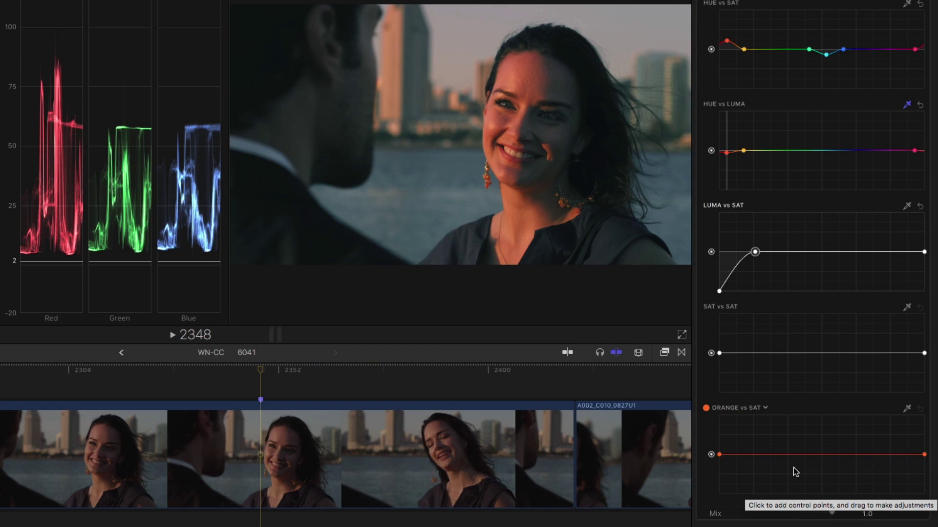
click(767, 412)
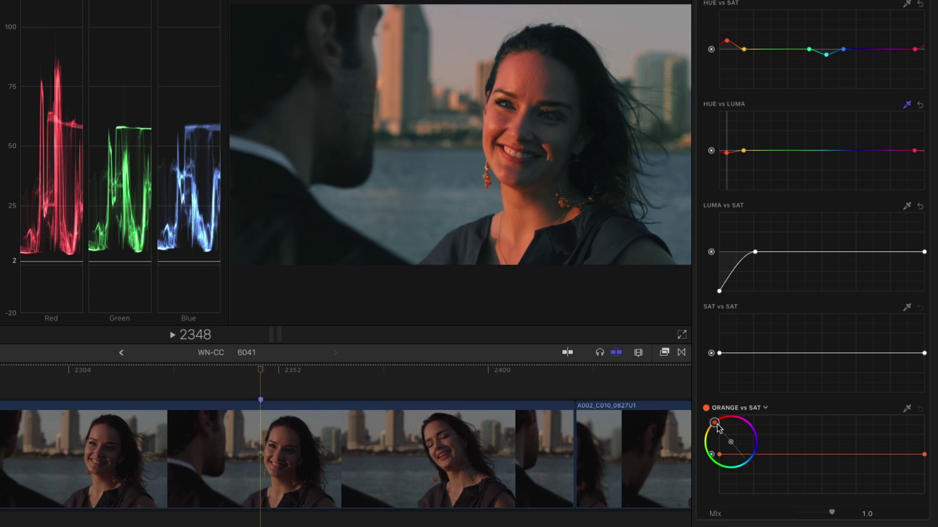
click(907, 408)
click(536, 78)
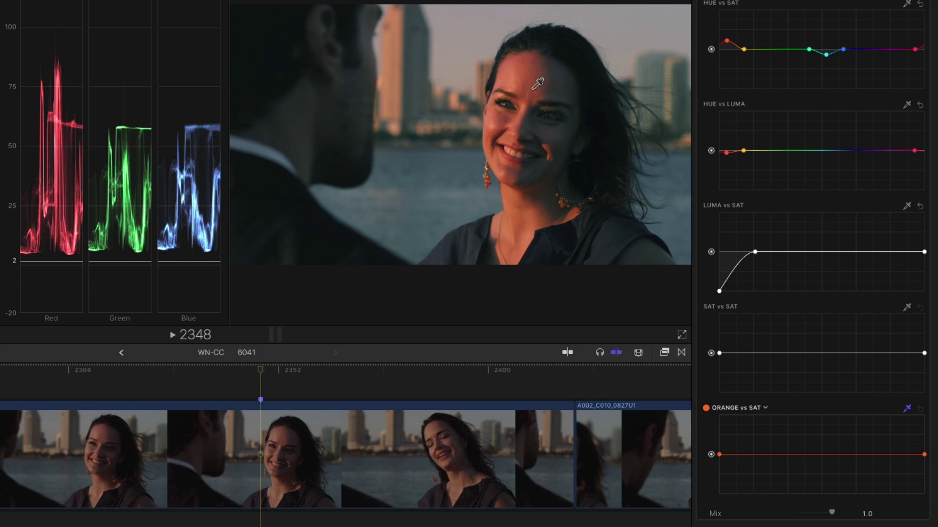
click(756, 411)
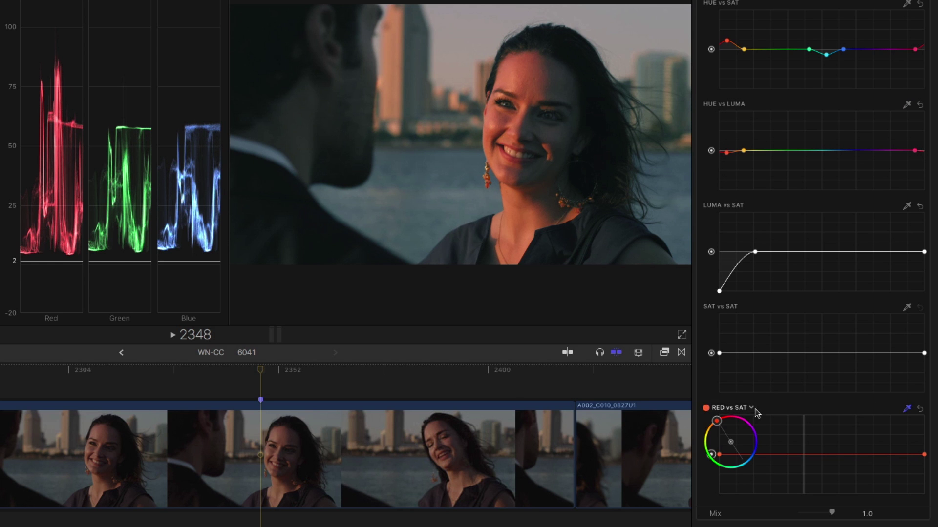
mouse_move(719, 429)
mouse_down()
mouse_move(706, 439)
mouse_move(709, 453)
mouse_move(717, 422)
mouse_move(742, 428)
mouse_move(707, 442)
mouse_move(709, 455)
mouse_move(709, 429)
mouse_up()
click(906, 408)
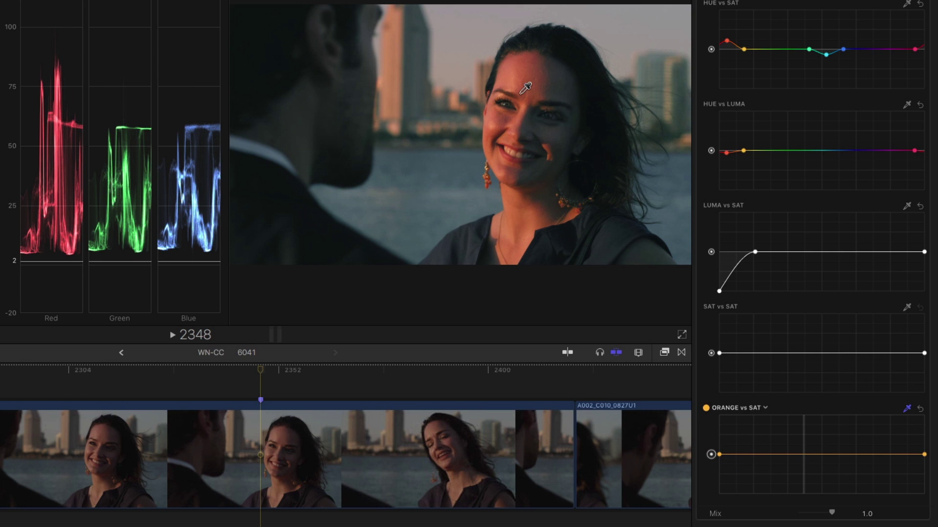
click(531, 77)
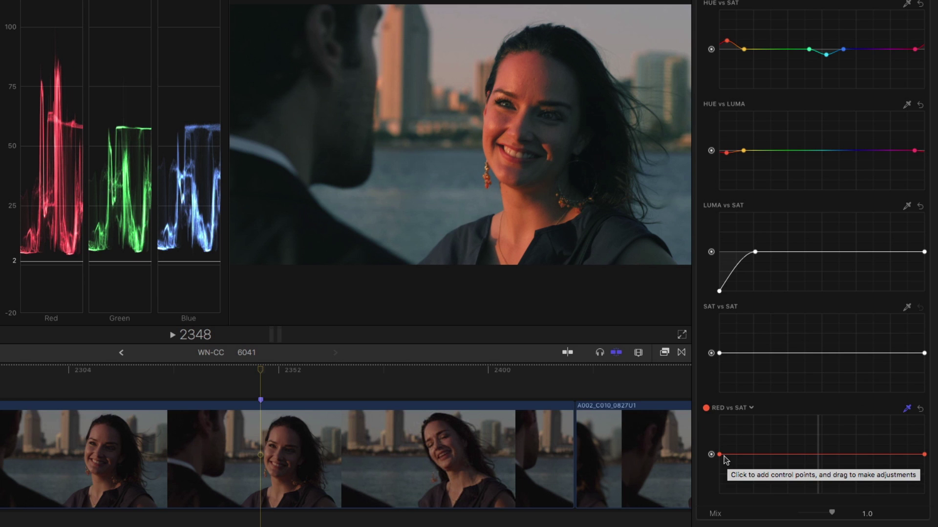
Add a raised point on the Red vs Sat curve and lower its left endpoint.
click(818, 454)
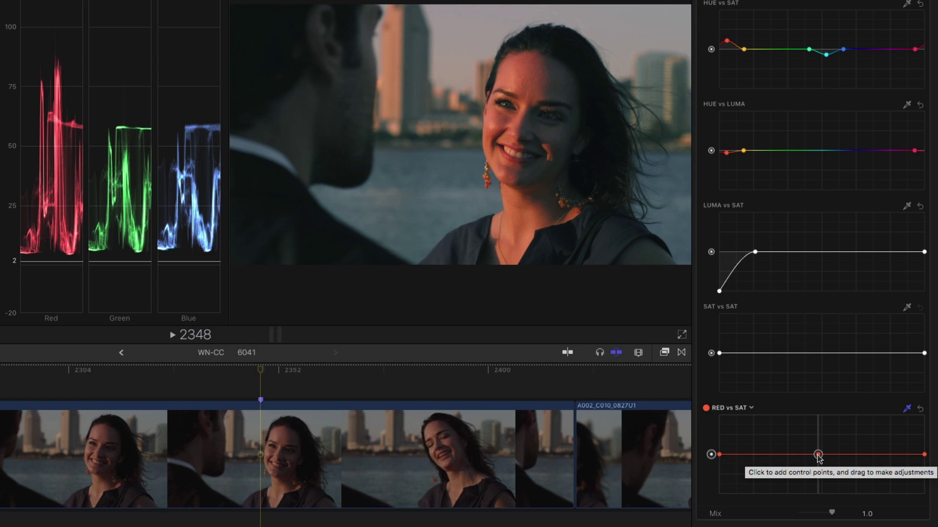
drag(818, 456, 819, 456)
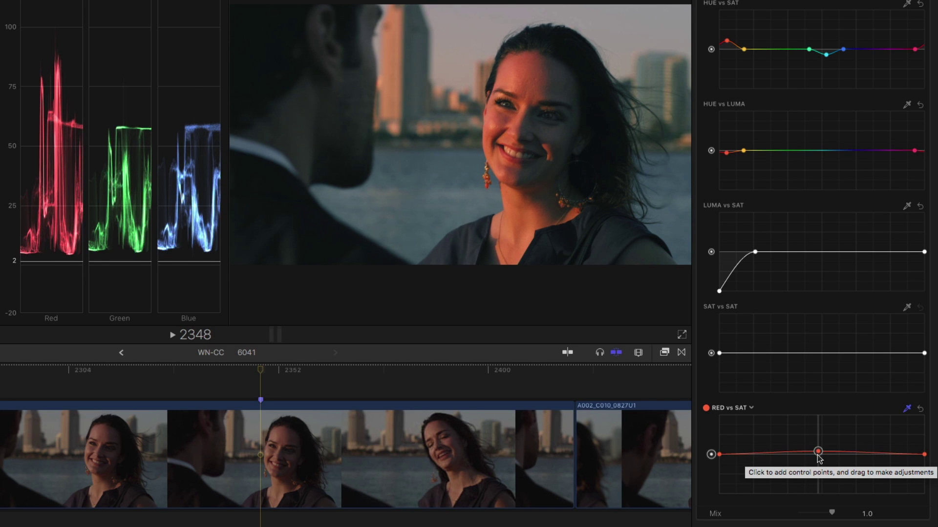
click(719, 455)
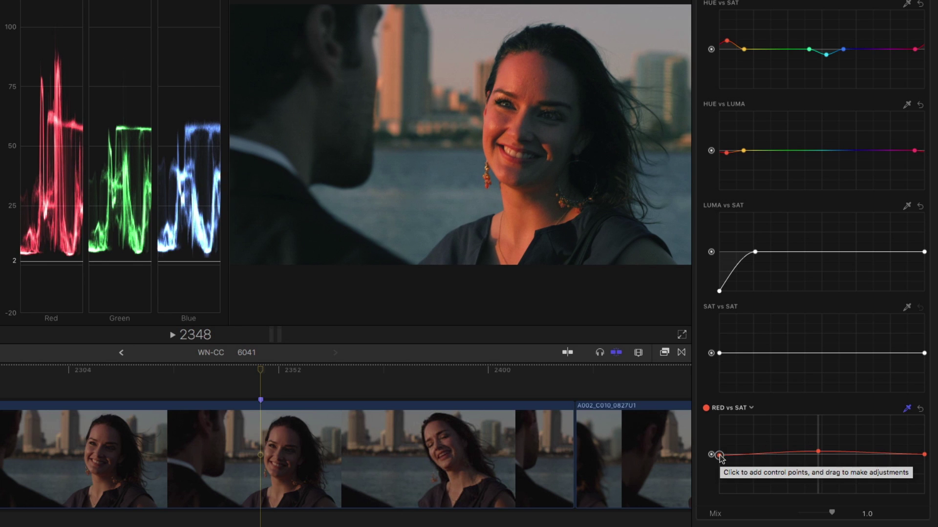
drag(720, 457, 720, 461)
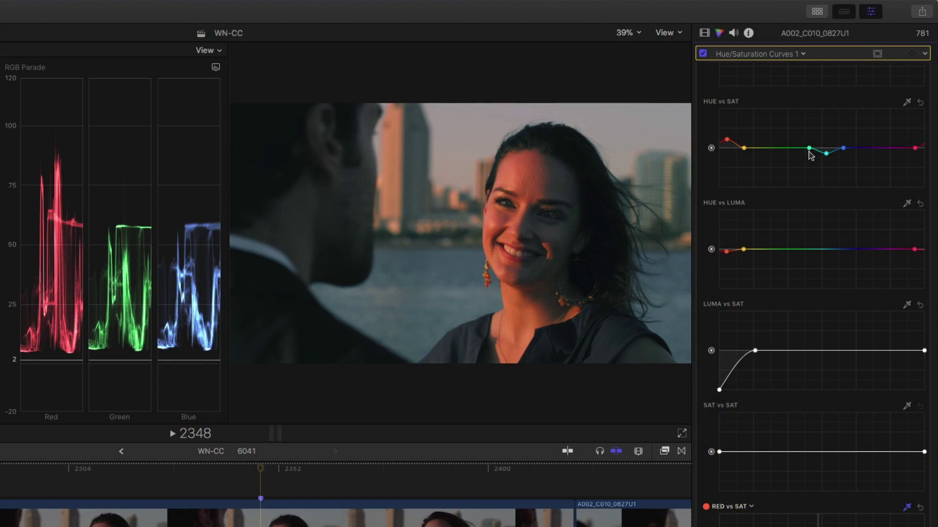
scroll(829, 203, up, 2)
scroll(809, 160, up, 4)
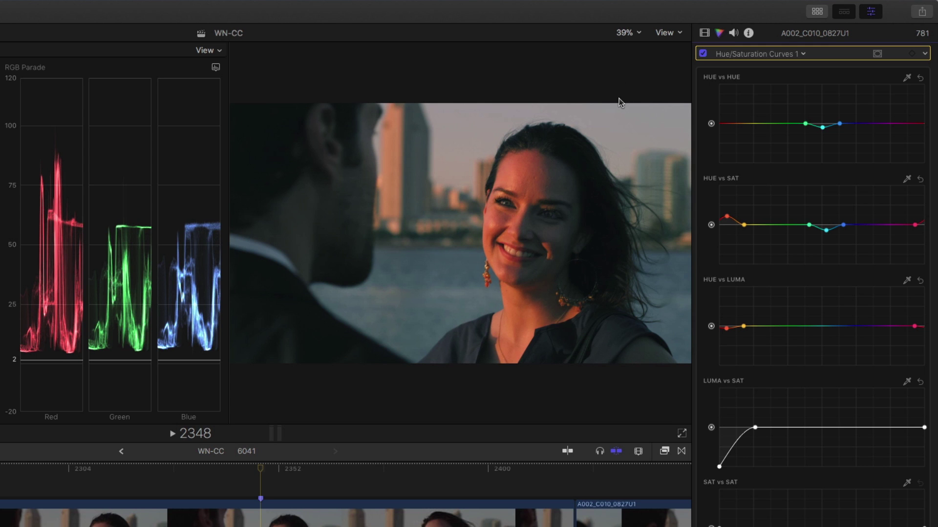
key(super+alt+b)
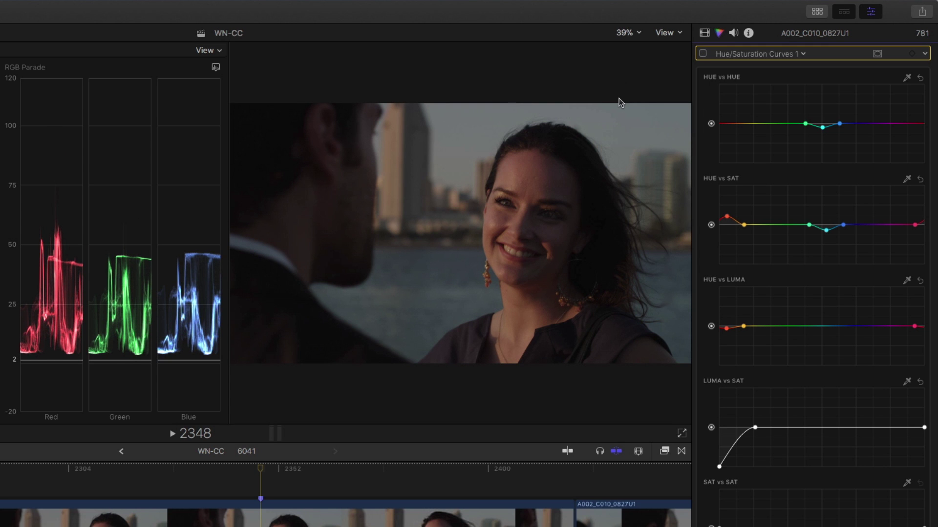
key(super+alt+b)
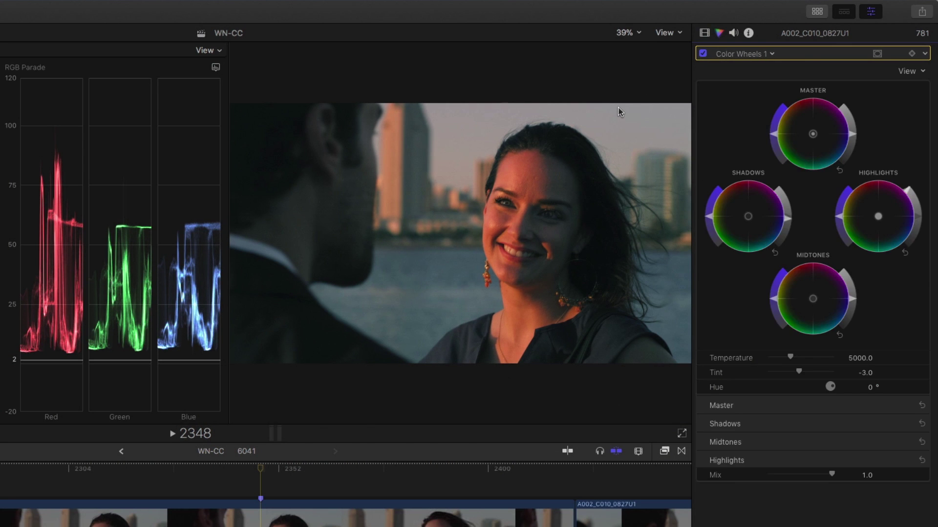
Step the inspector through the corrections with Command-6 until Color Curves 1 shows.
key(super+6)
key(super+6)
key(super+6)
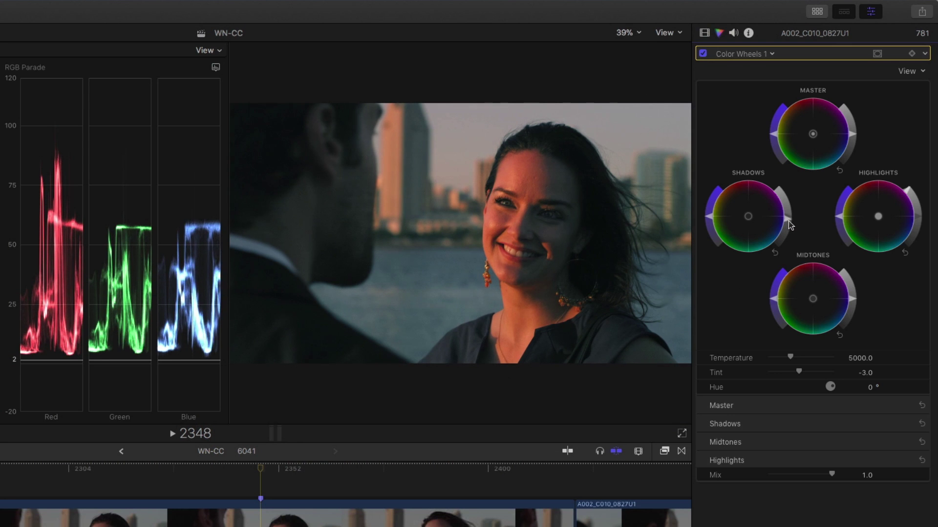
key(super+6)
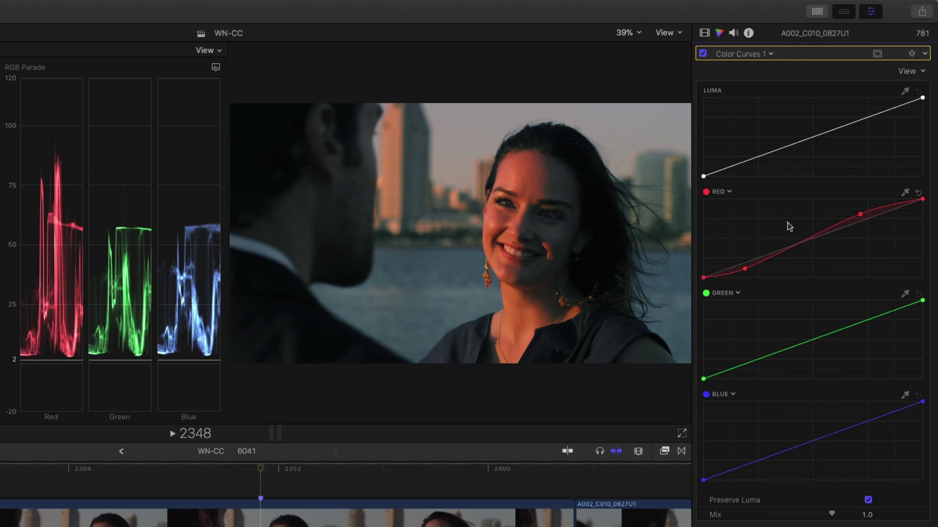
key(super+6)
key(super+6)
key(super+6)
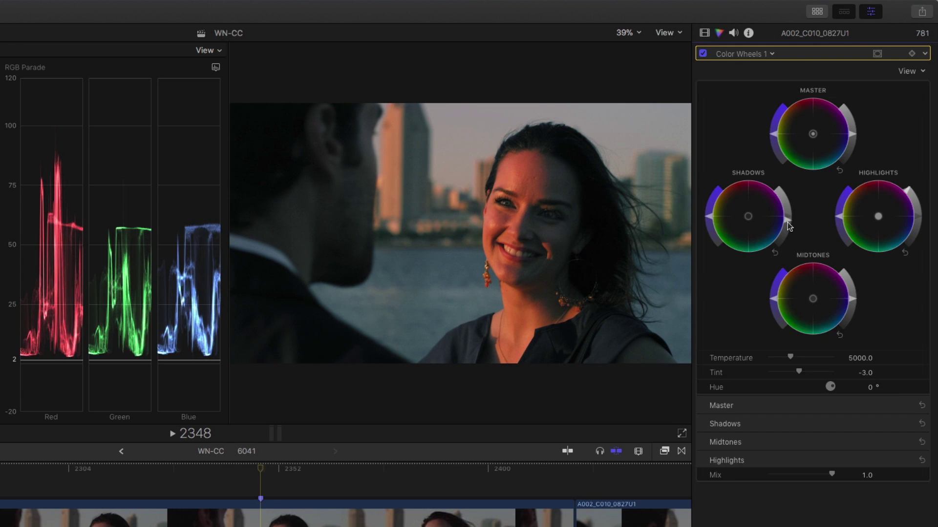
key(super+6)
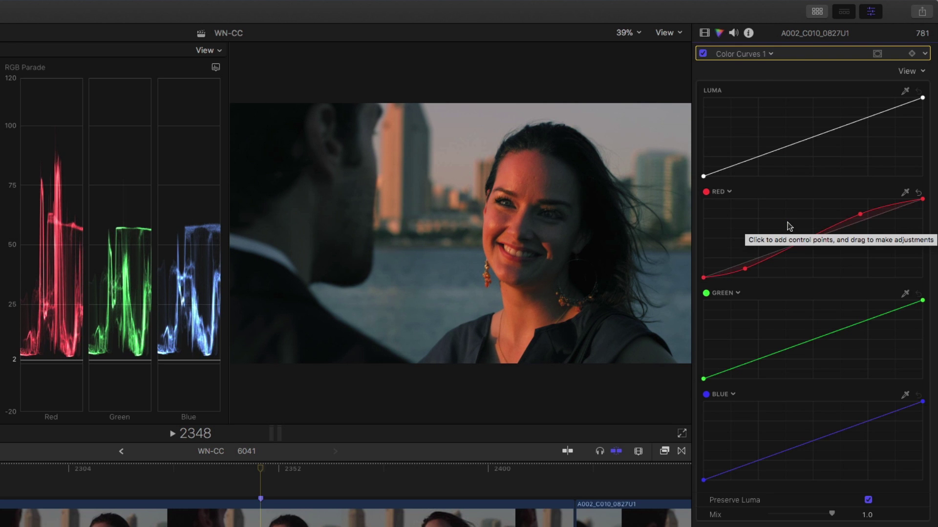